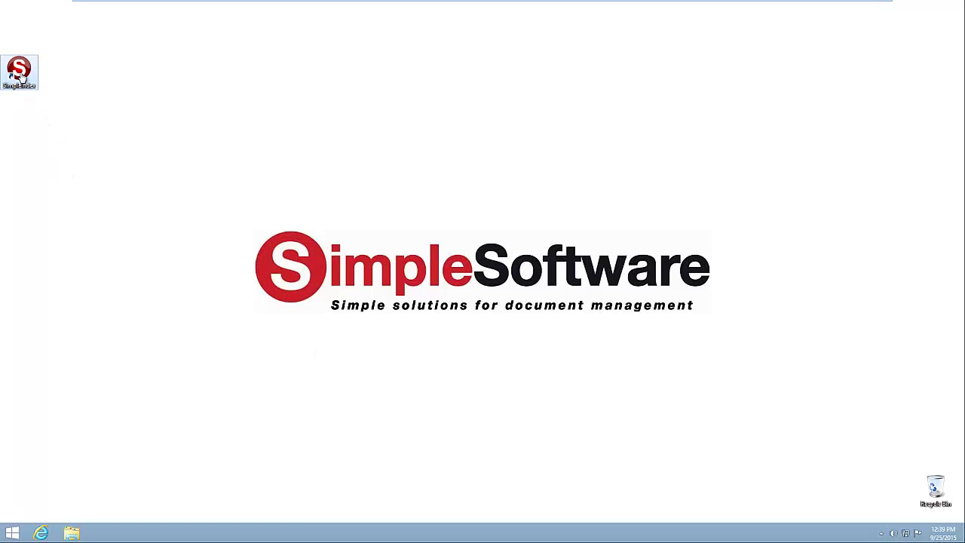
# - Launch SimpleIndex, open the job "B1 - Read Invoices with Barcodes" from the OCR and Barcodes samples folder, and run it
pyautogui.doubleClick(21, 75)
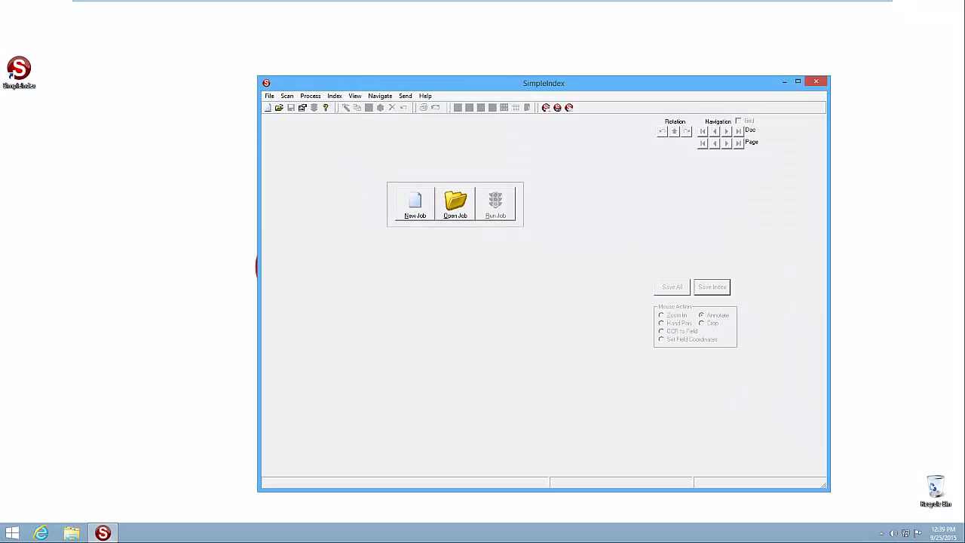
pyautogui.moveTo(362, 83); pyautogui.dragTo(268, 52)
pyautogui.click(359, 181)
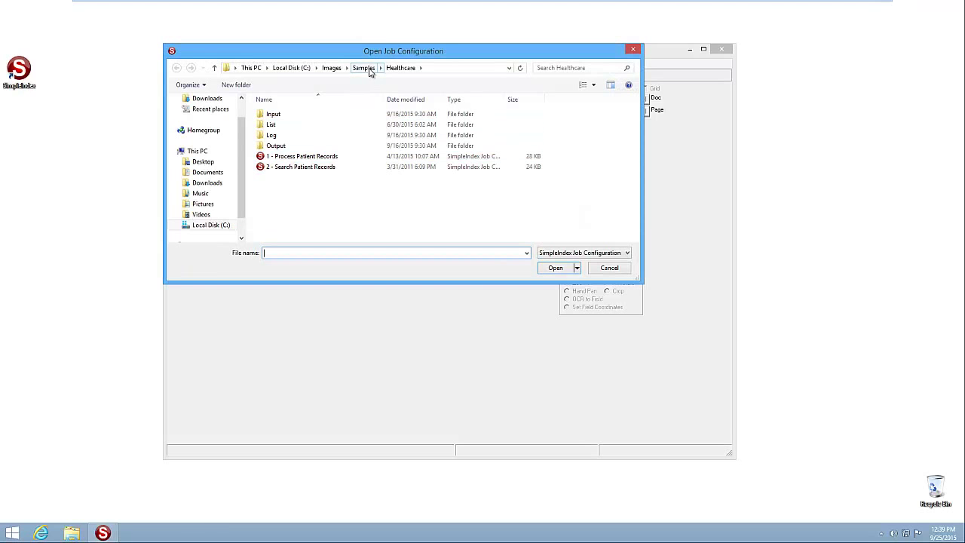
pyautogui.click(365, 69)
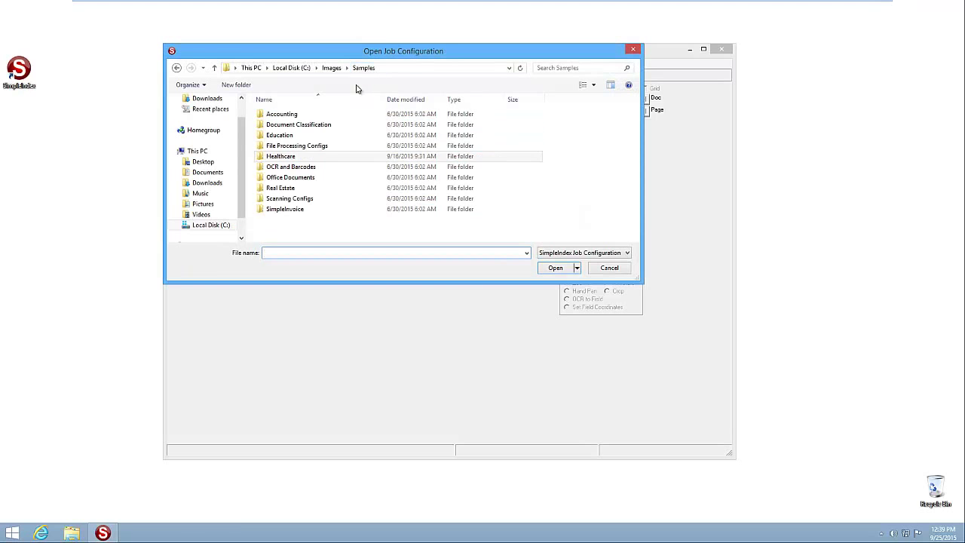
pyautogui.doubleClick(304, 167)
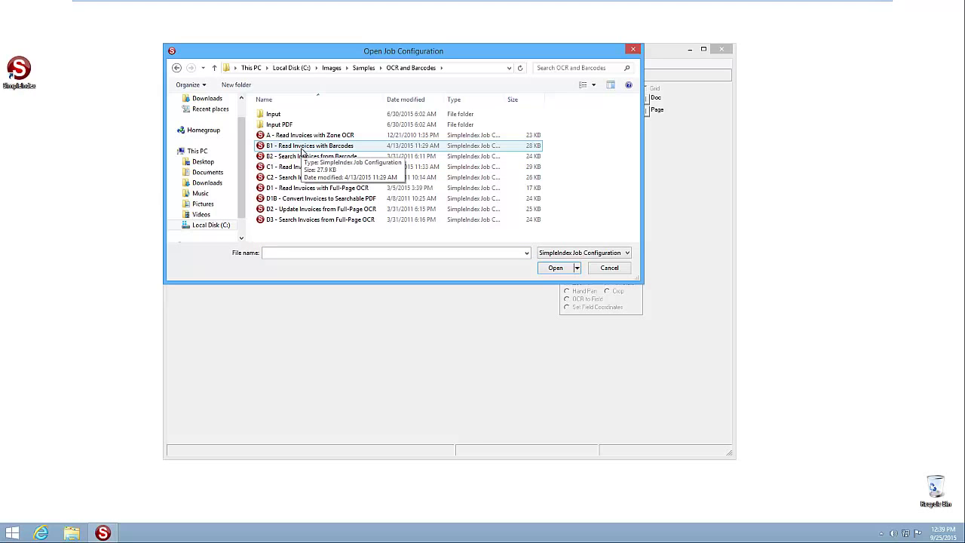
pyautogui.doubleClick(304, 146)
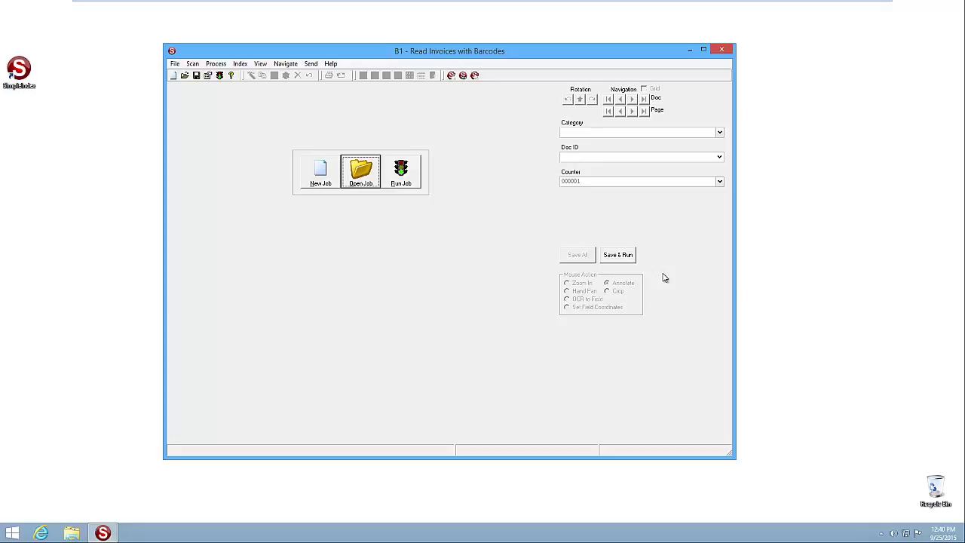
pyautogui.click(623, 261)
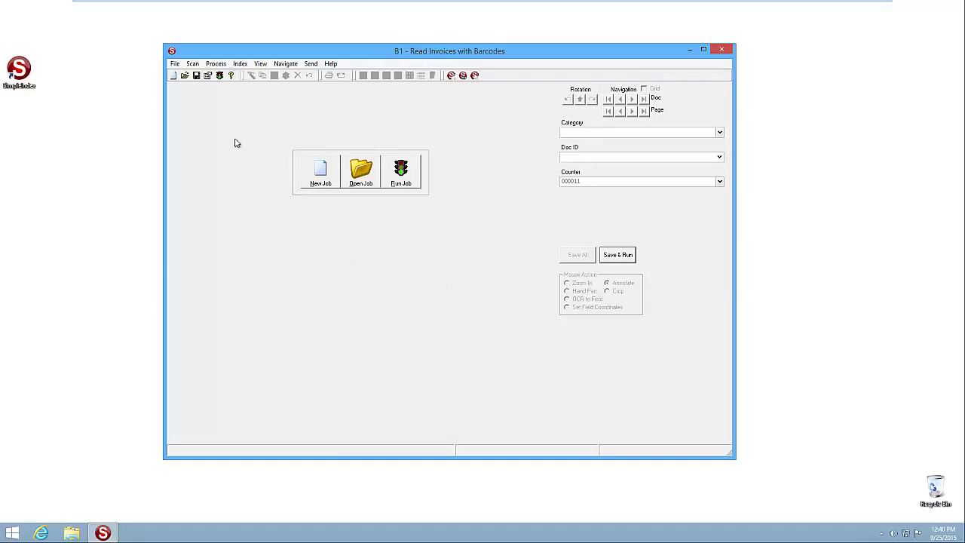
# - Disable Pre-Index Batch in the barcode job's Indexing & File Naming settings and save the job file
pyautogui.click(206, 79)
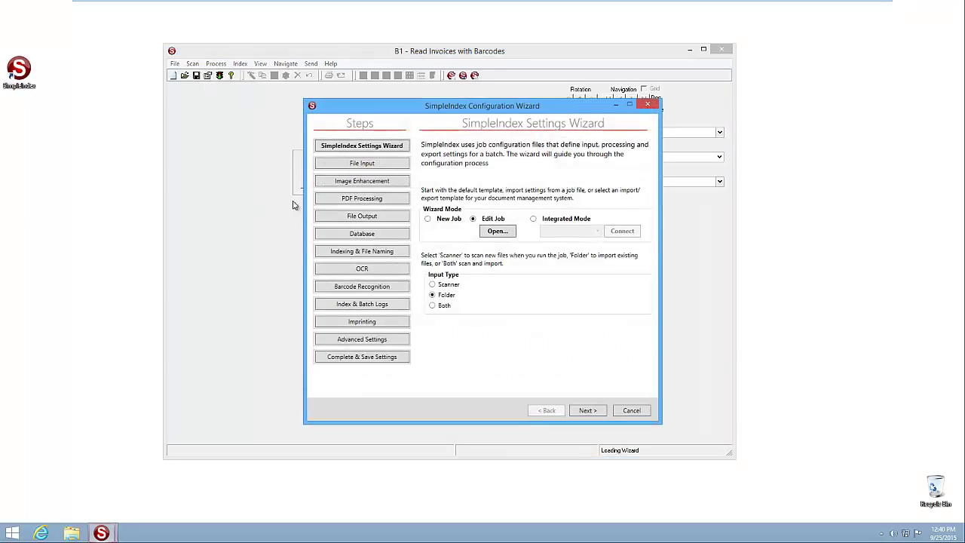
pyautogui.click(371, 253)
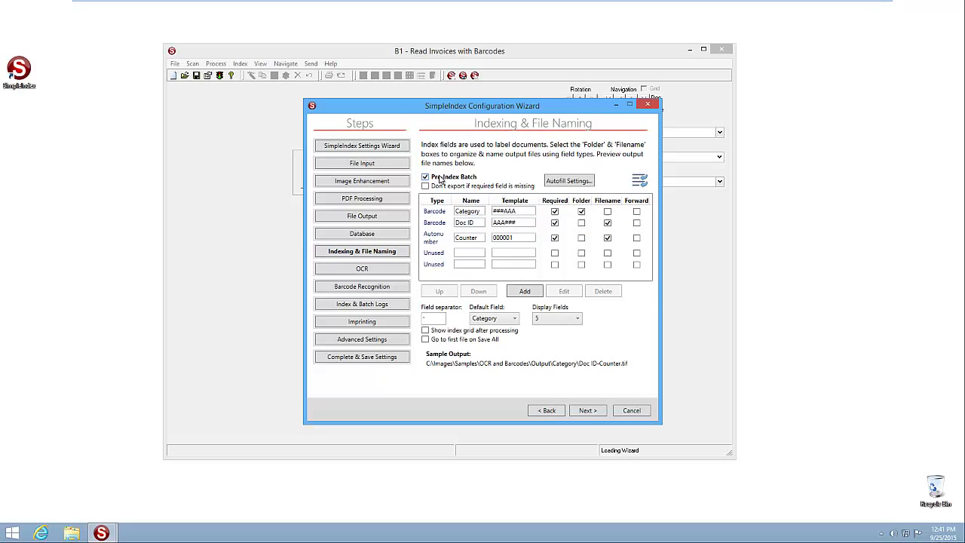
pyautogui.click(426, 177)
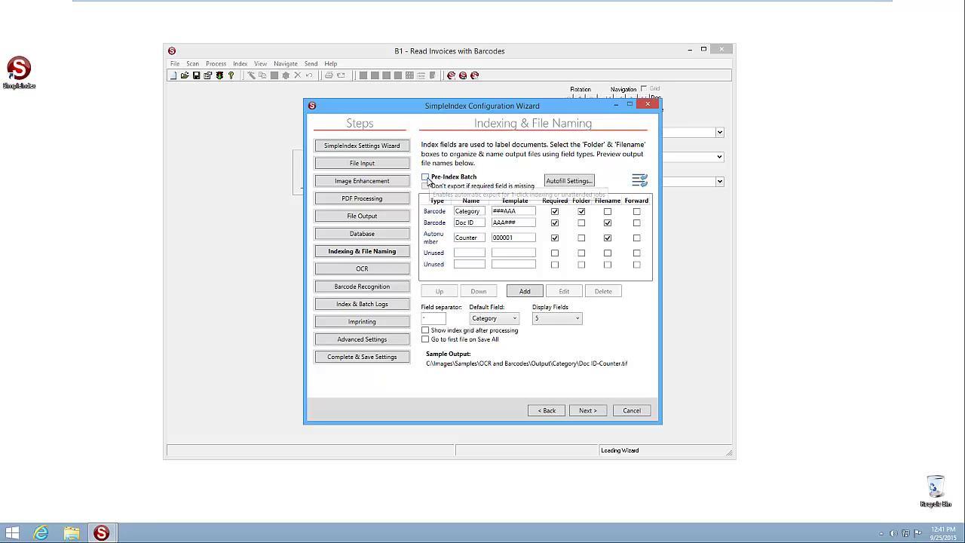
pyautogui.click(362, 358)
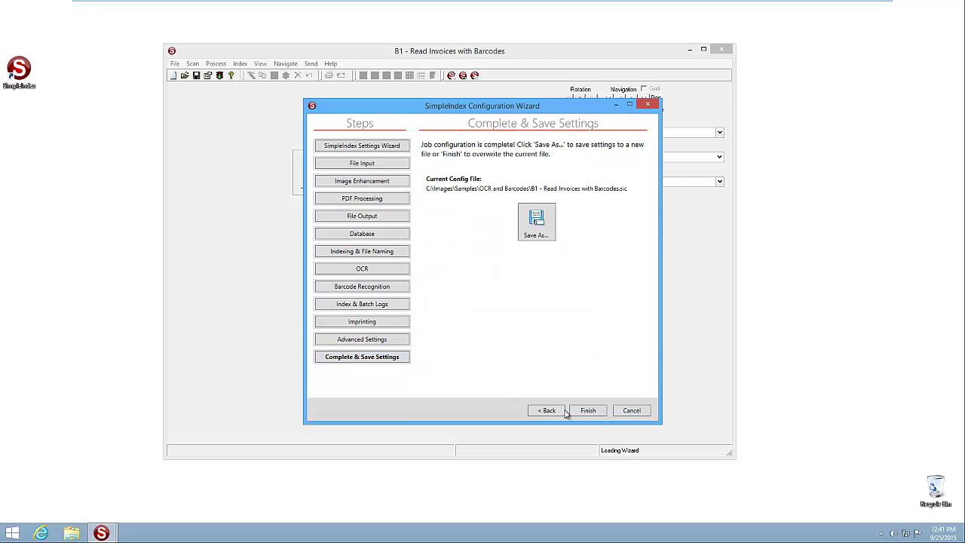
pyautogui.click(595, 414)
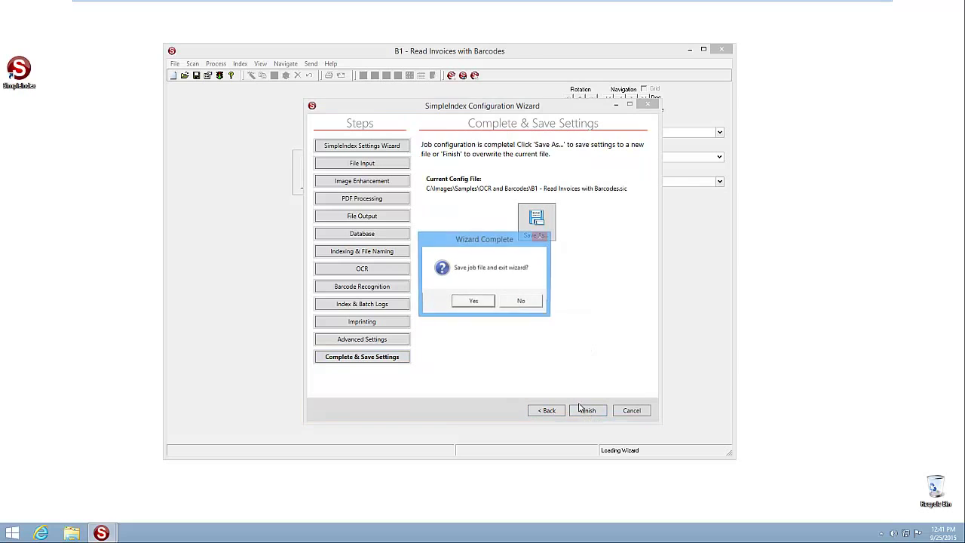
pyautogui.click(474, 301)
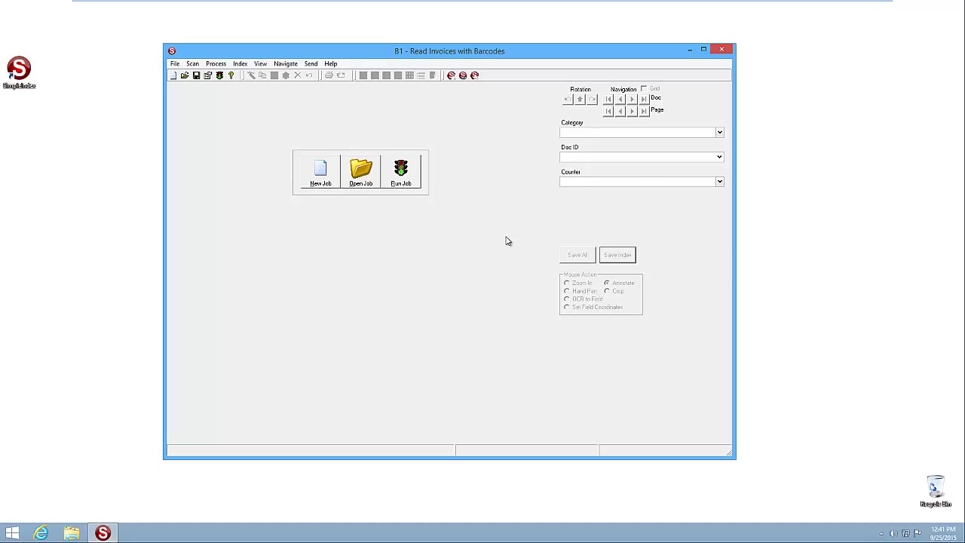
# - Run the barcode job and inspect the upper and lower barcodes on the first sample invoice page
pyautogui.click(406, 182)
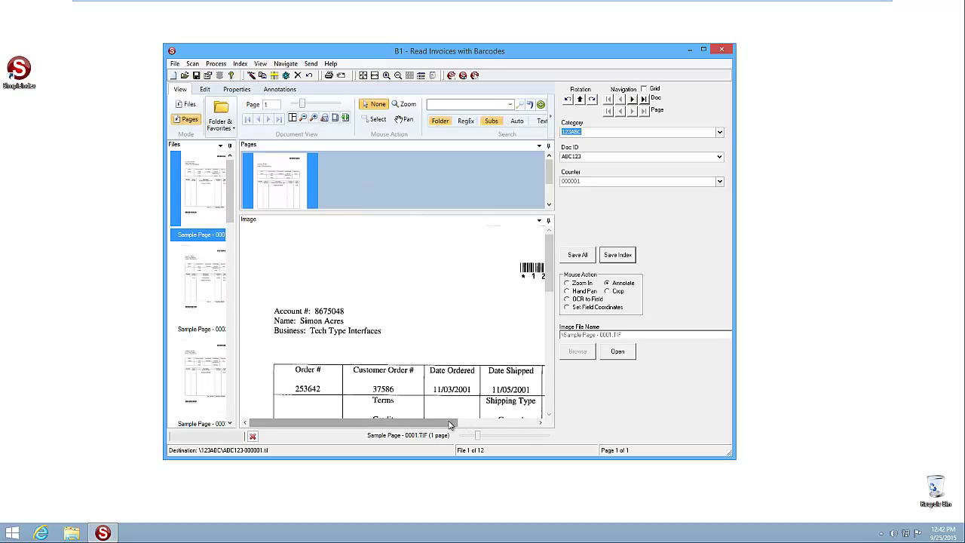
pyautogui.moveTo(449, 424); pyautogui.dragTo(526, 424)
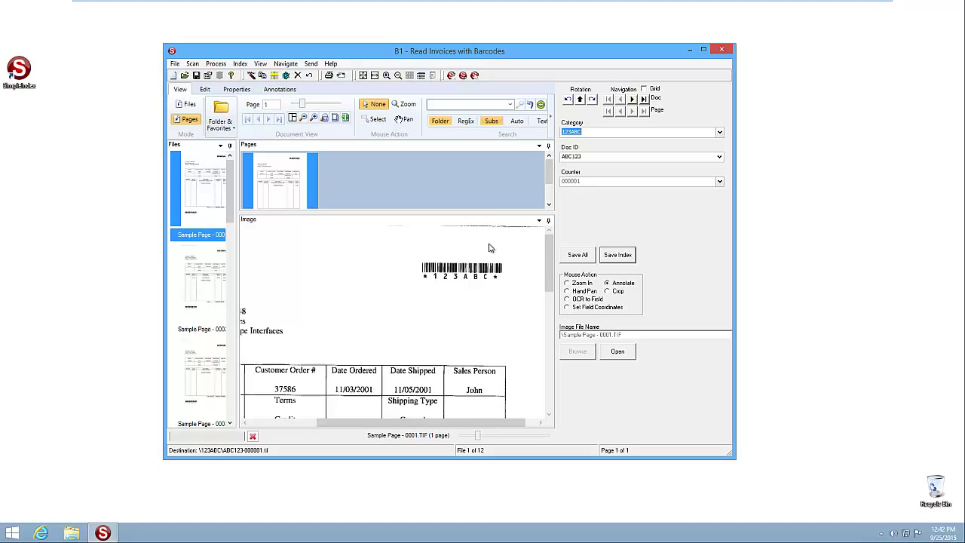
pyautogui.moveTo(453, 423); pyautogui.dragTo(383, 423)
pyautogui.moveTo(551, 286); pyautogui.dragTo(550, 393)
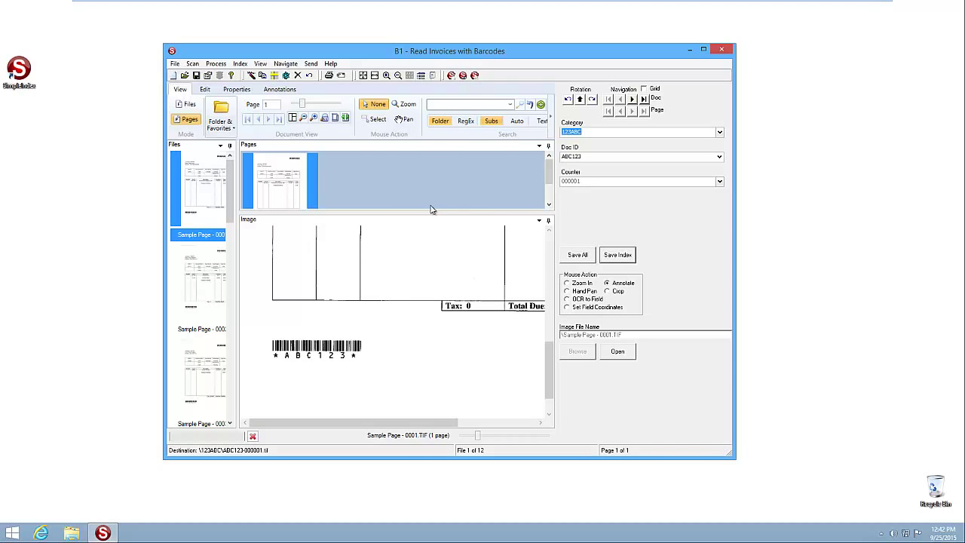
# - Save all indexes with their current values and release the batch
pyautogui.click(576, 258)
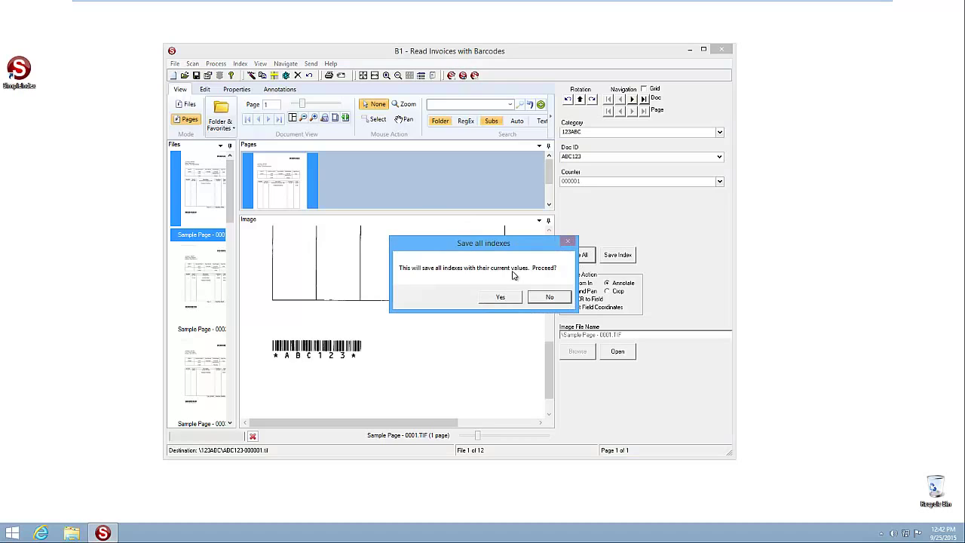
pyautogui.click(506, 300)
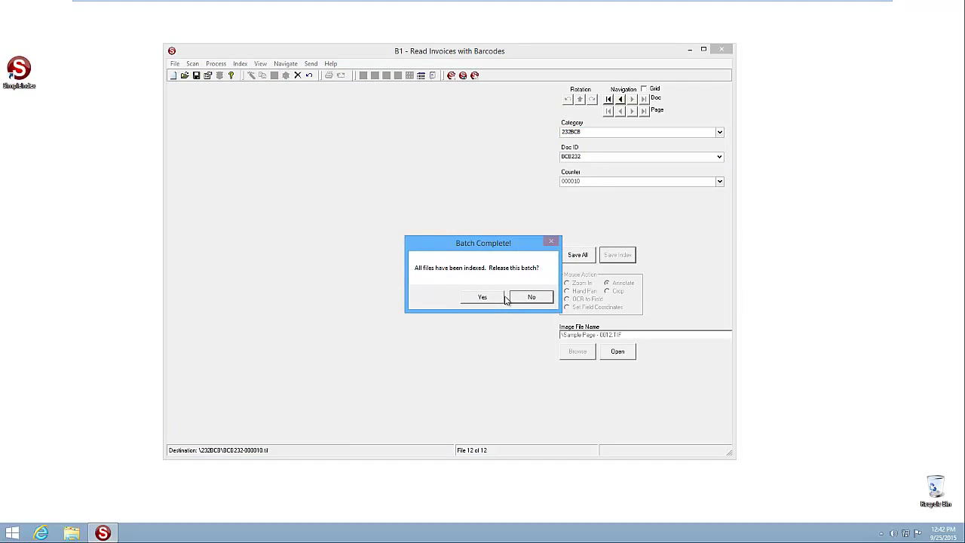
pyautogui.click(494, 299)
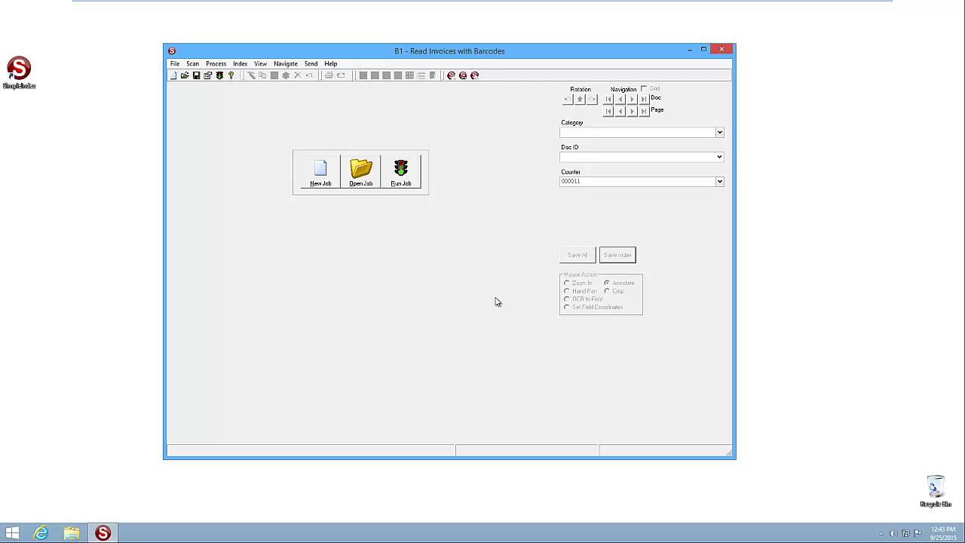
# - Open the job "A - Read Invoices with Zone OCR" and display its Indexing & File Naming settings
pyautogui.click(369, 190)
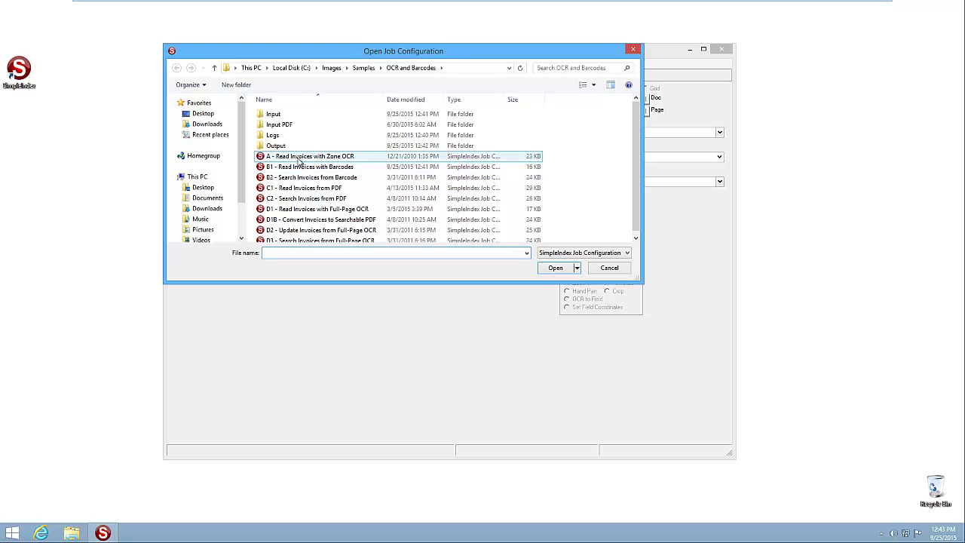
pyautogui.doubleClick(298, 157)
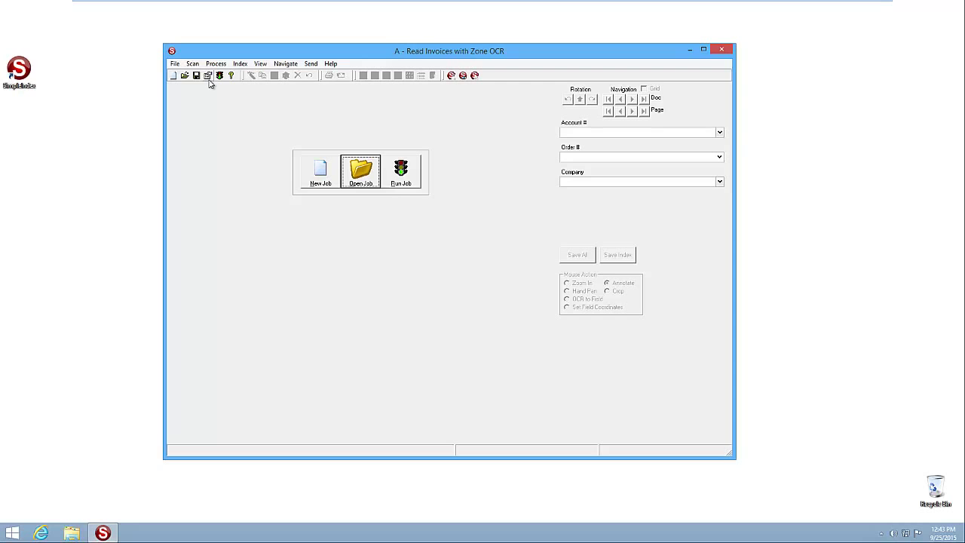
pyautogui.click(208, 75)
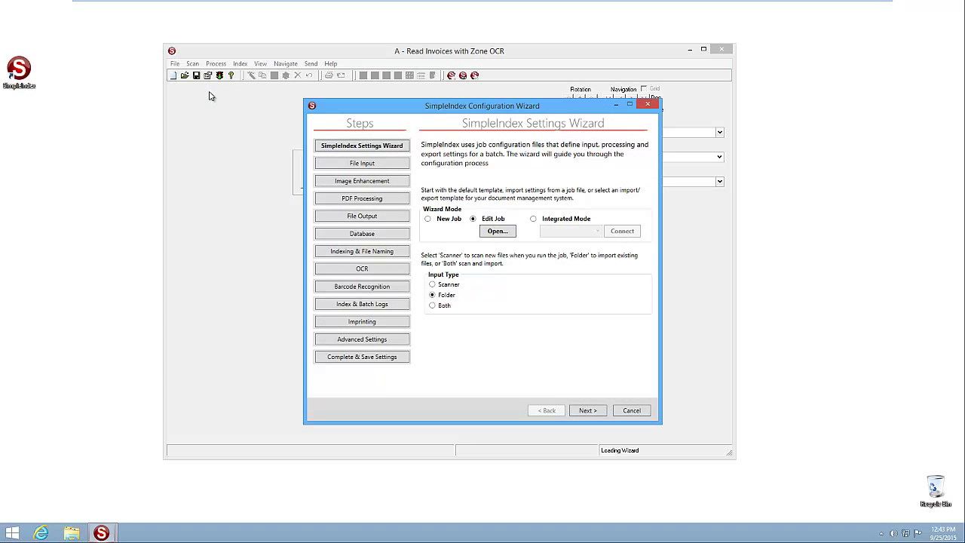
pyautogui.click(349, 254)
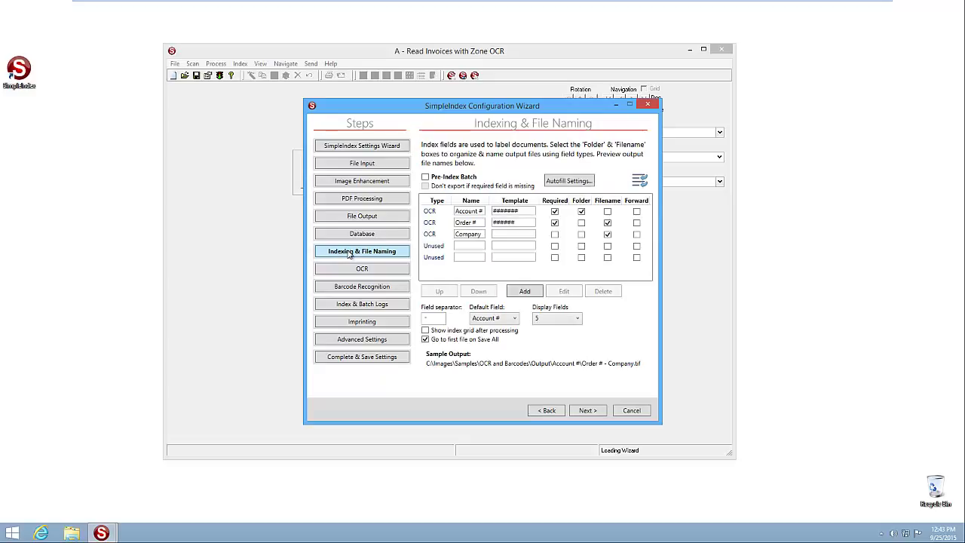
# - Change the Account # index field's type to Template, keeping its other field settings
pyautogui.click(431, 214)
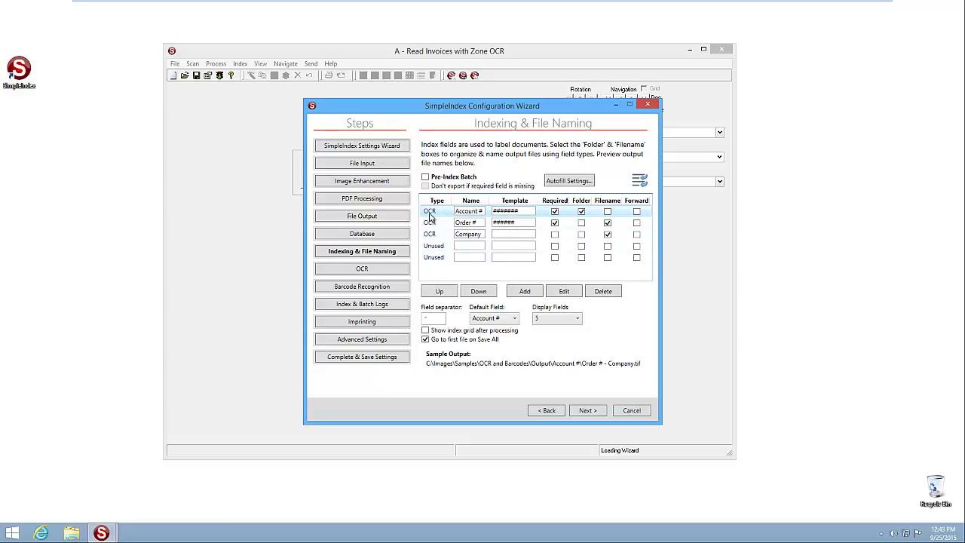
pyautogui.click(563, 291)
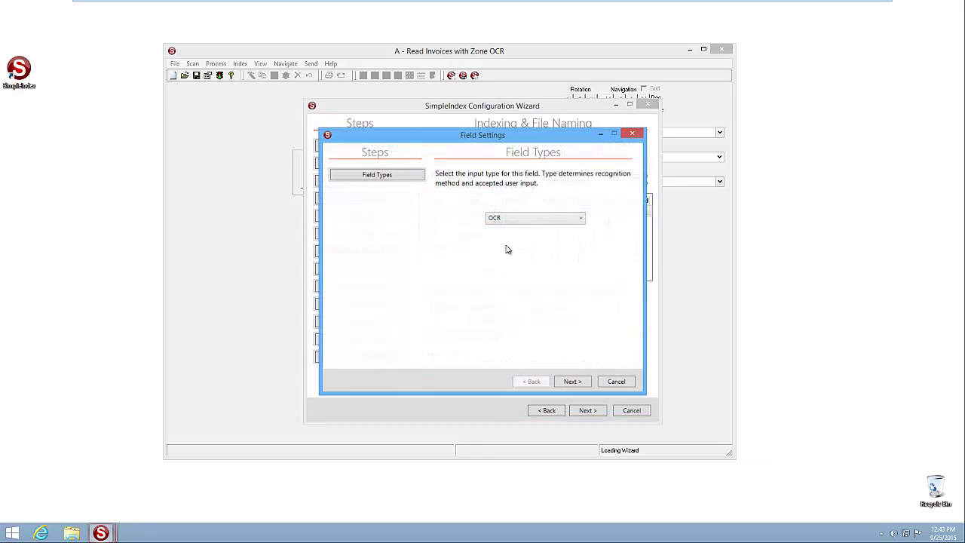
pyautogui.click(580, 220)
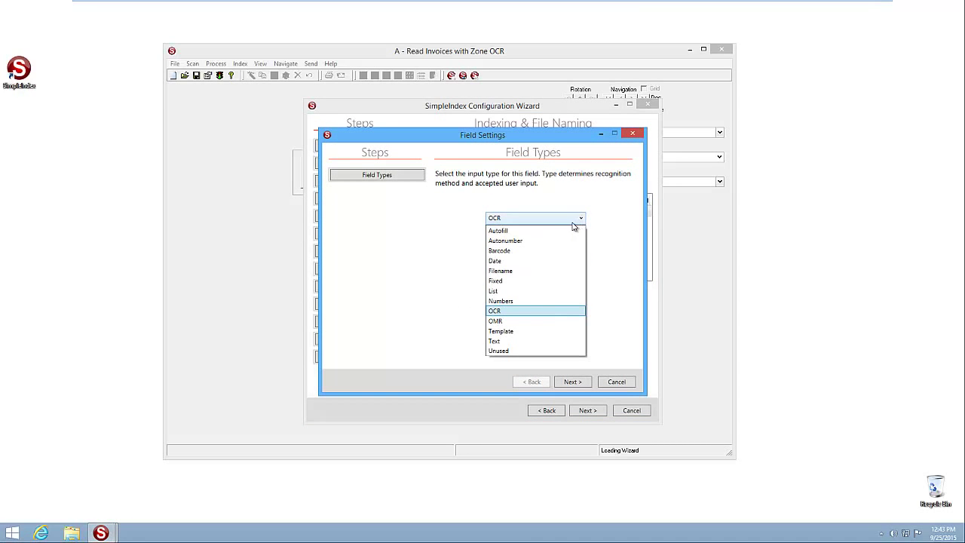
pyautogui.click(501, 331)
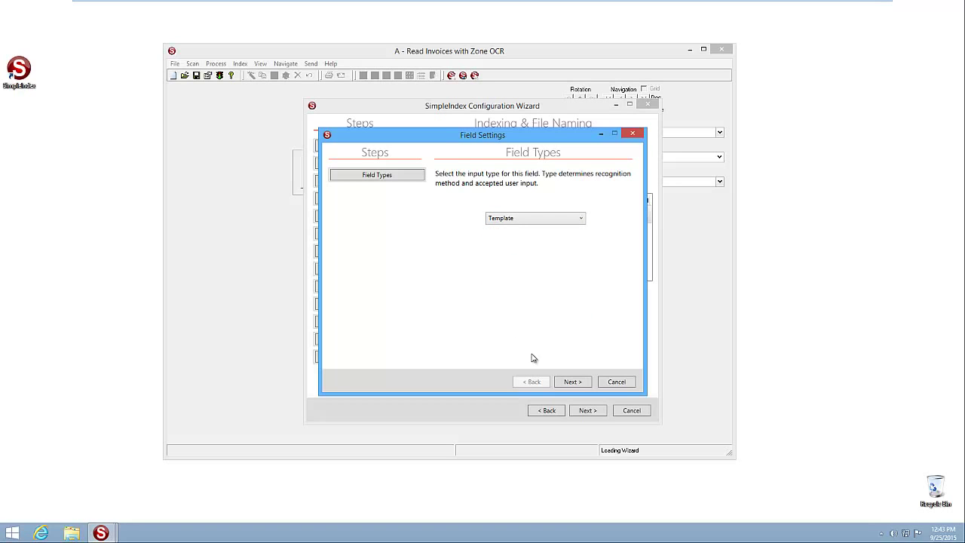
pyautogui.click(573, 382)
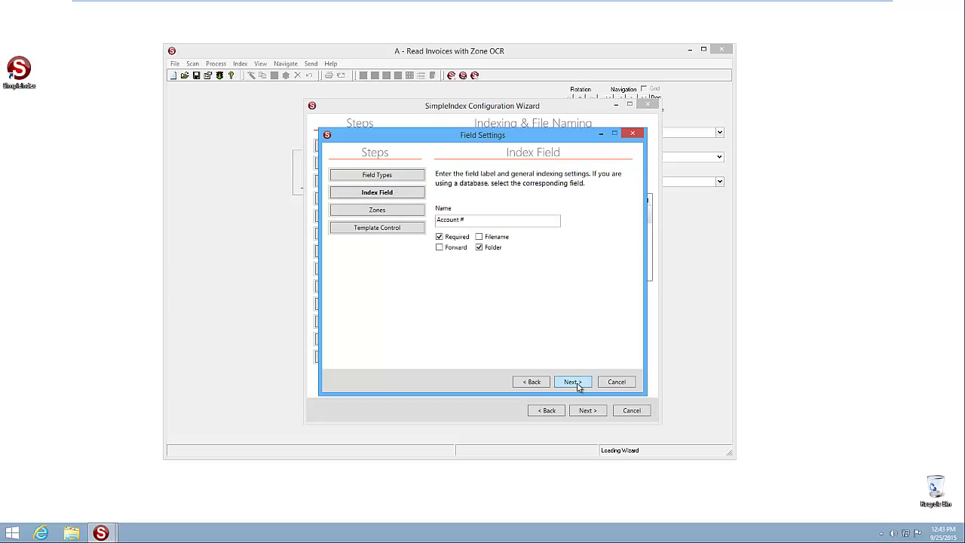
pyautogui.click(573, 383)
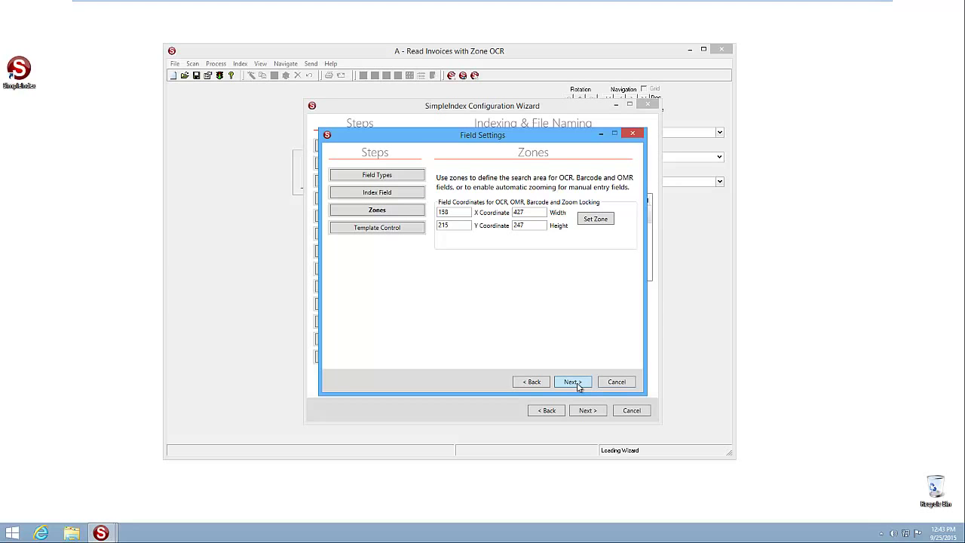
pyautogui.click(573, 382)
pyautogui.click(573, 382)
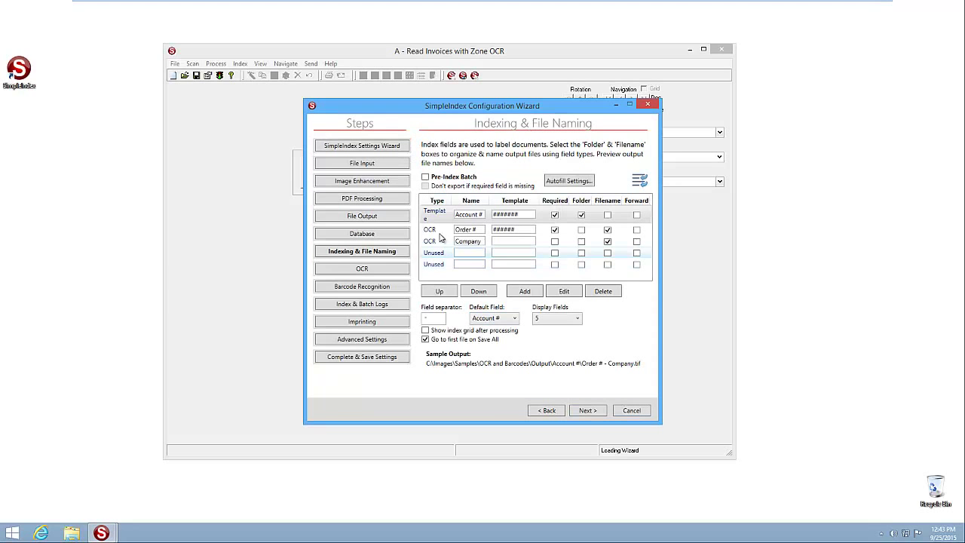
# - Change the Order # index field's type to Template, keeping its other field settings
pyautogui.click(468, 240)
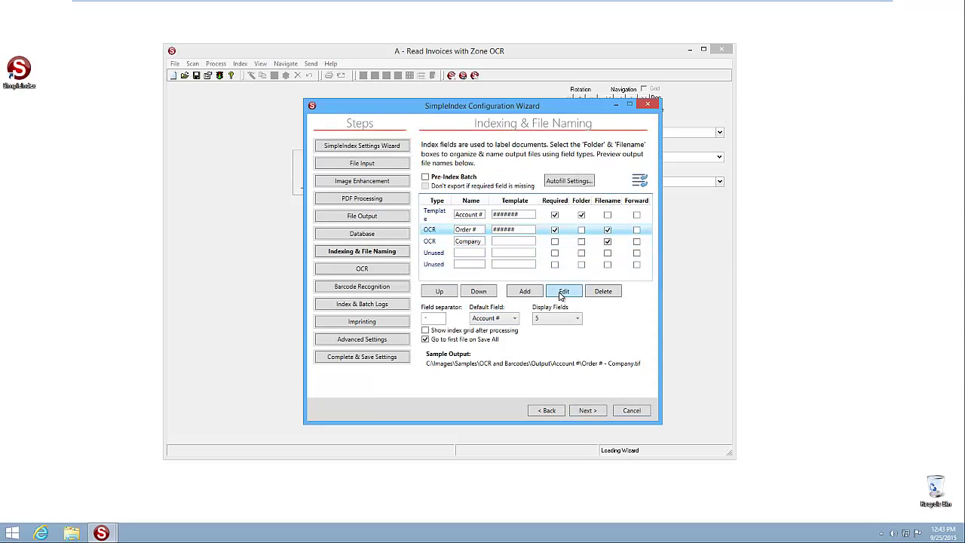
pyautogui.click(564, 291)
pyautogui.click(516, 222)
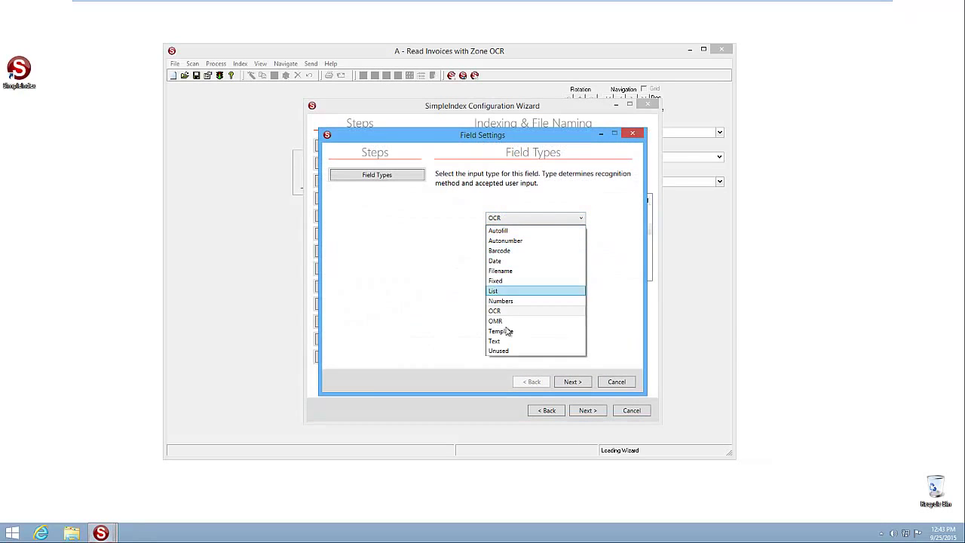
pyautogui.click(507, 332)
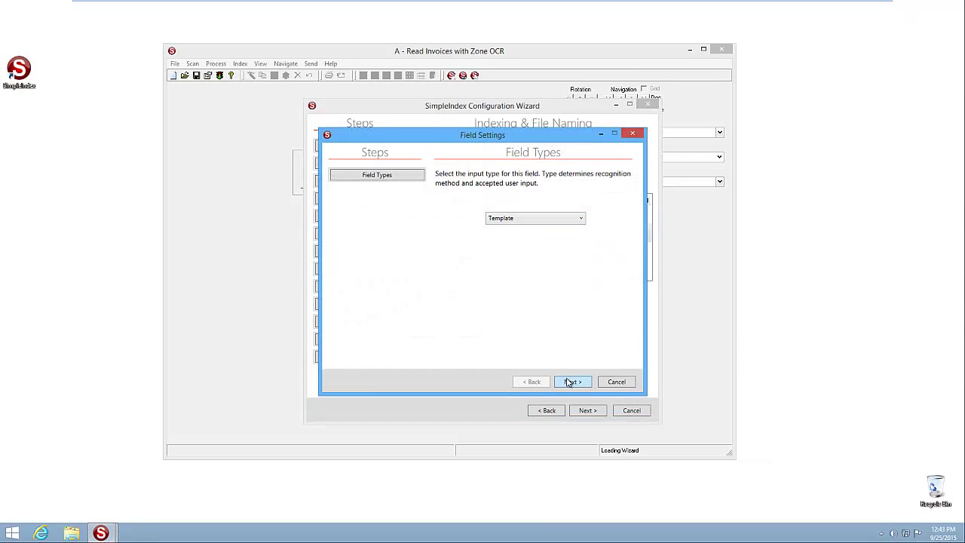
pyautogui.click(572, 382)
pyautogui.click(572, 382)
pyautogui.click(572, 382)
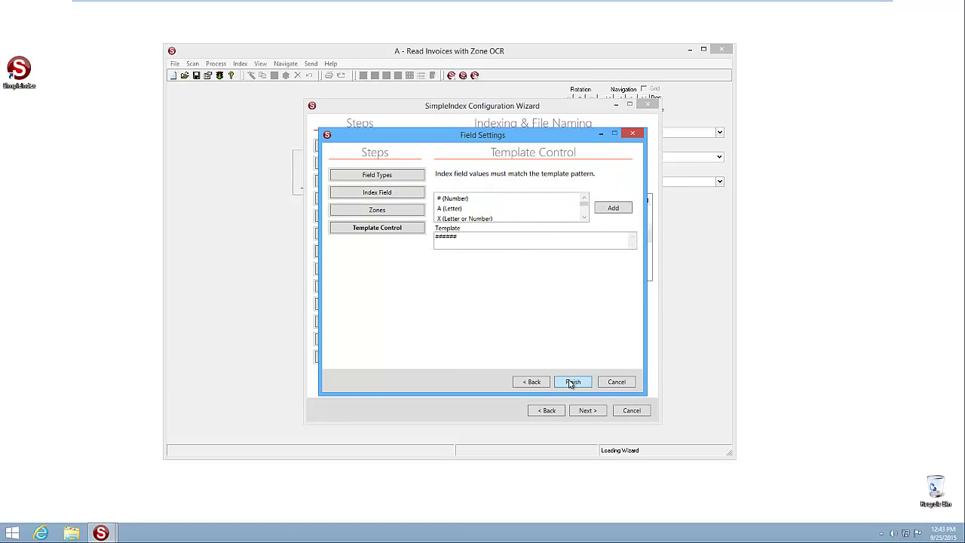
pyautogui.click(571, 382)
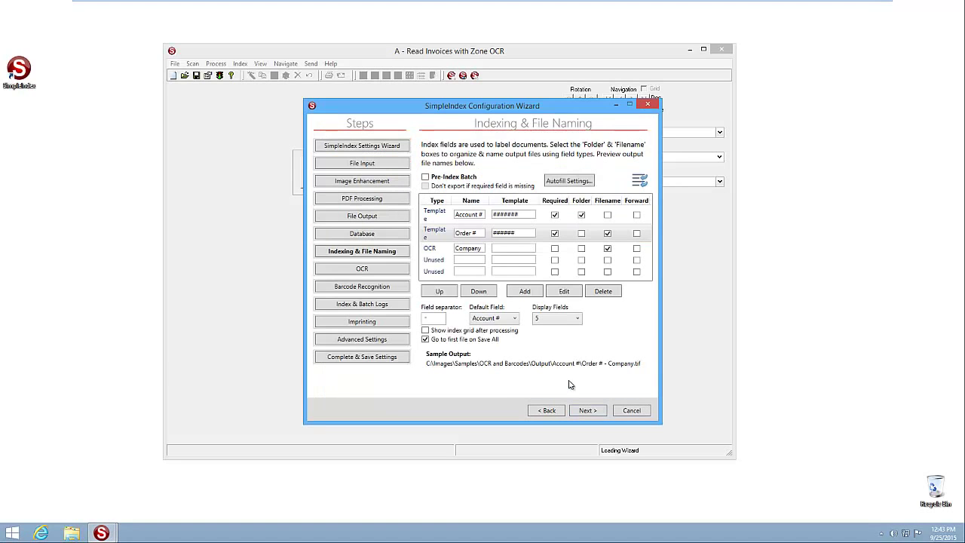
# - Change the Company index field's type to List, keeping its name, filename option and dictionary file
pyautogui.click(434, 249)
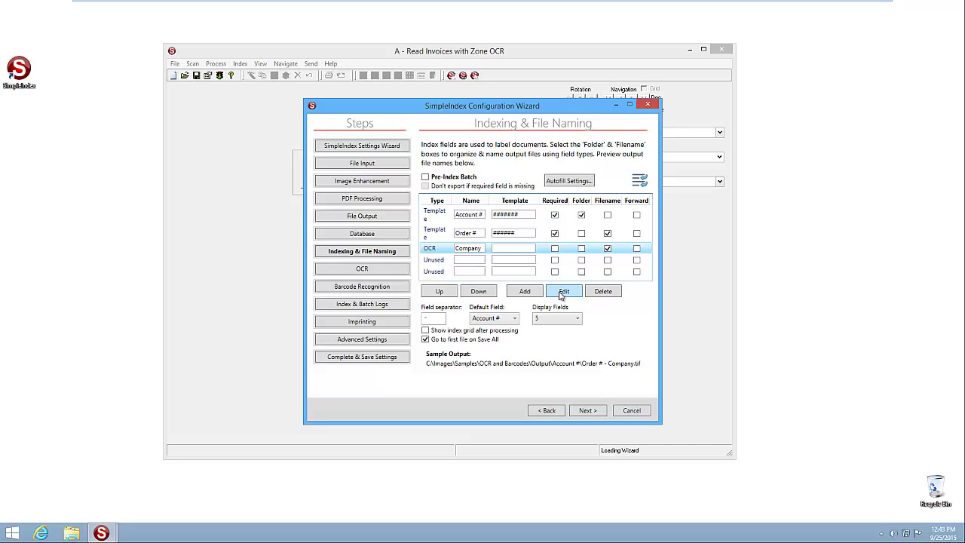
pyautogui.click(562, 292)
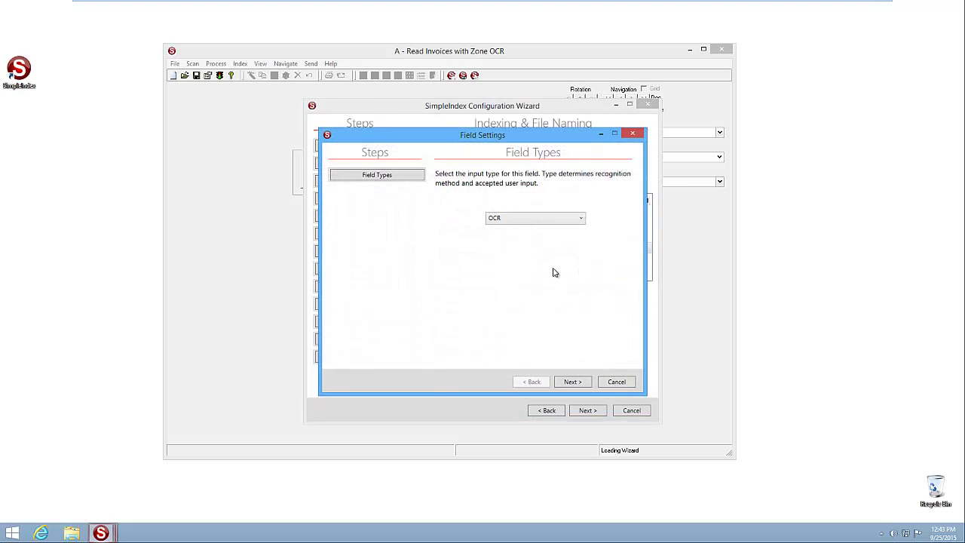
pyautogui.click(560, 219)
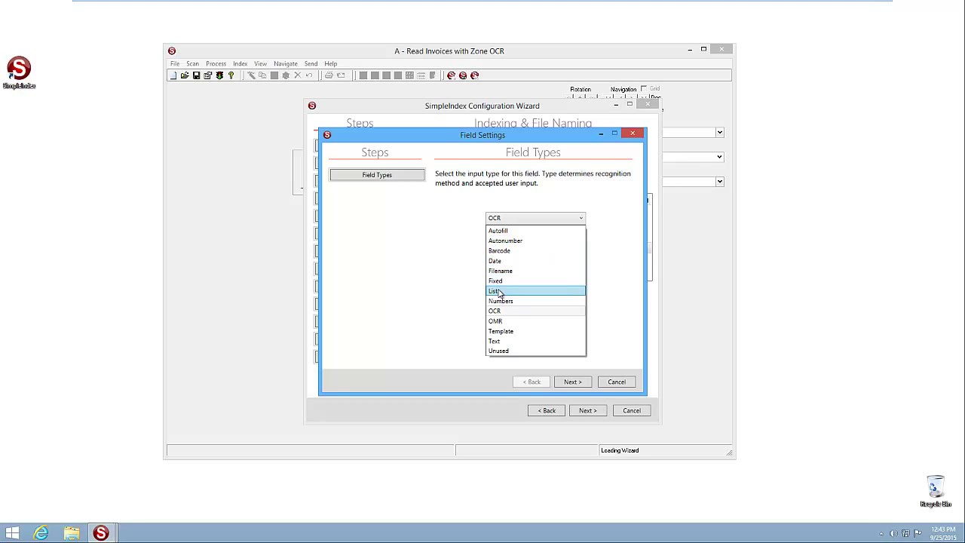
pyautogui.press('Escape')
pyautogui.click(570, 383)
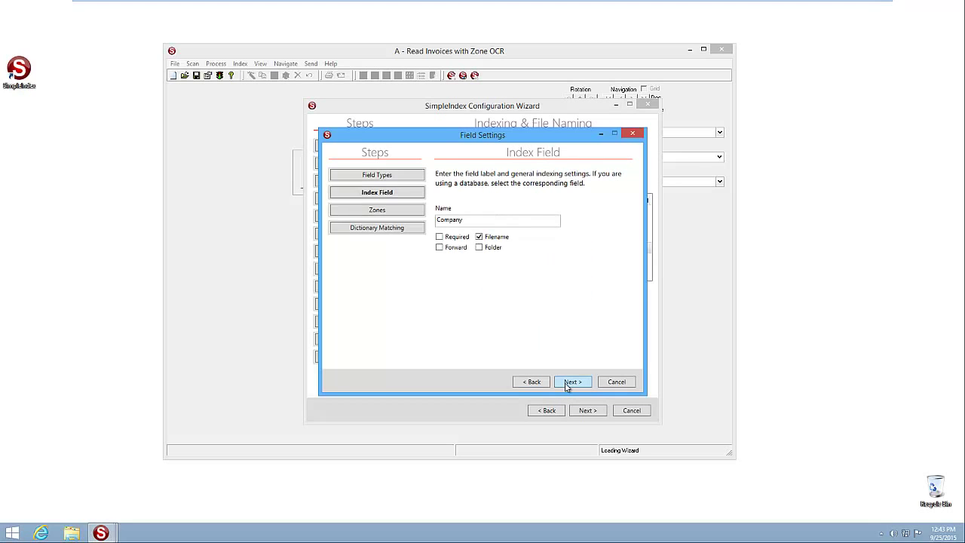
pyautogui.click(570, 383)
pyautogui.click(571, 382)
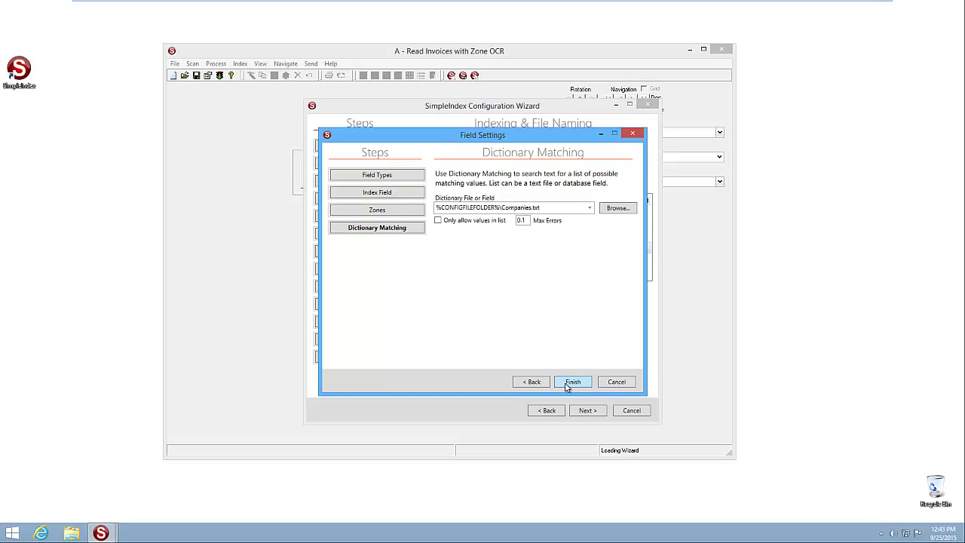
pyautogui.click(571, 382)
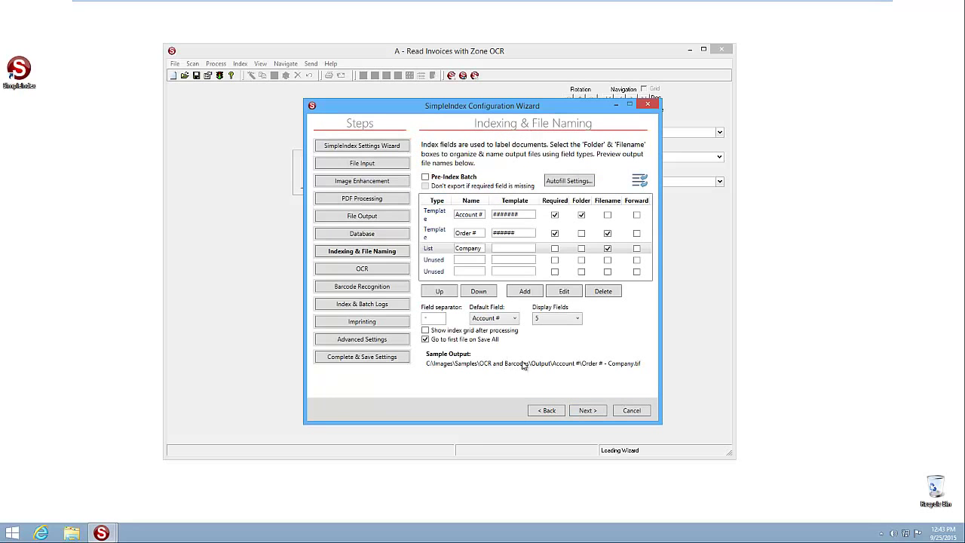
# - Enable Pre-Index Batch for the Zone OCR job, save the job file and exit the wizard
pyautogui.click(425, 176)
pyautogui.click(375, 358)
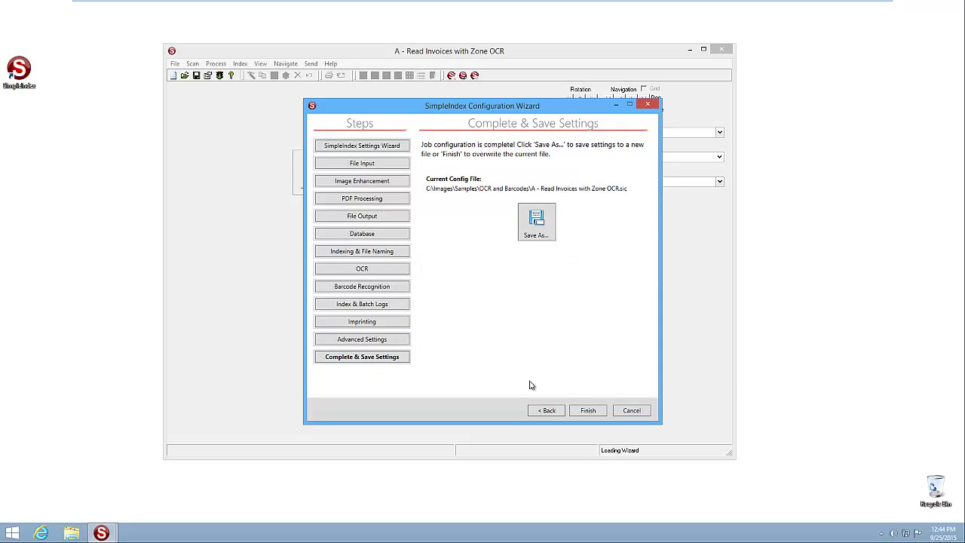
pyautogui.click(586, 412)
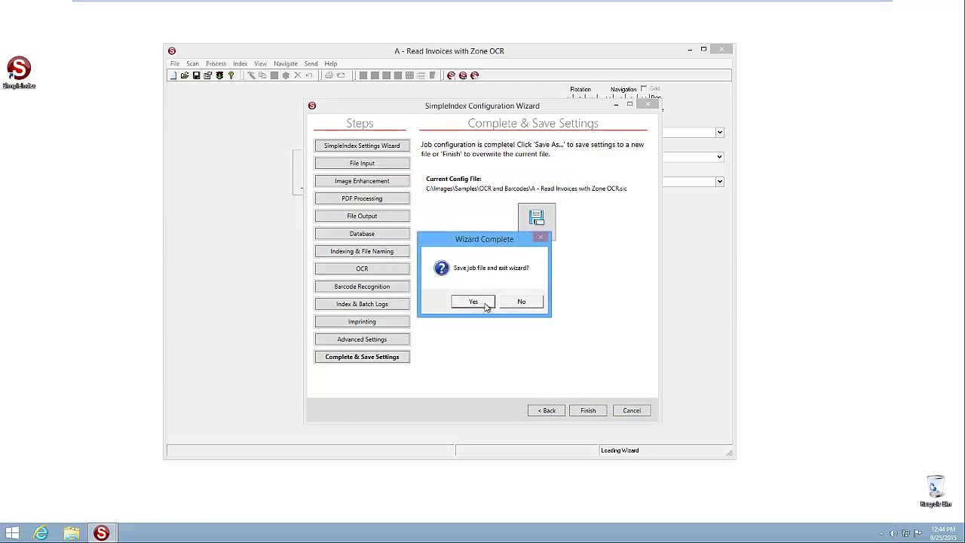
pyautogui.click(474, 302)
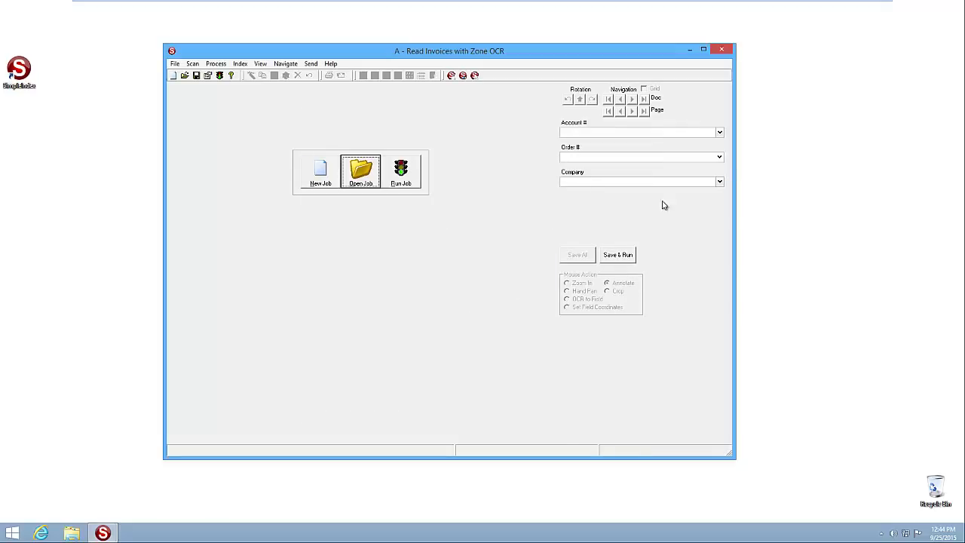
# - Fill in the account number and order number, choose Fire Fly Co as the company, and save and run the batch
pyautogui.click(616, 133)
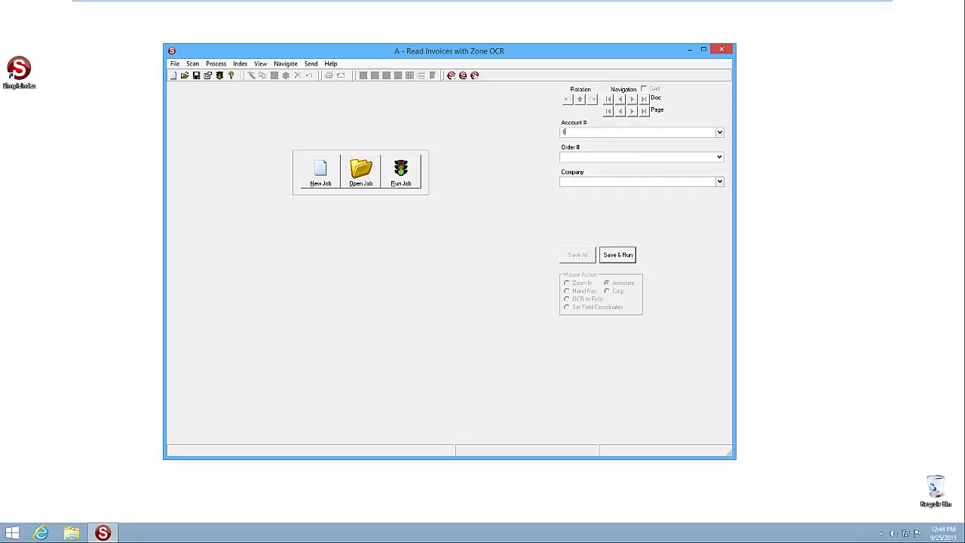
pyautogui.write('1234567')
pyautogui.write('54')
pyautogui.click(719, 184)
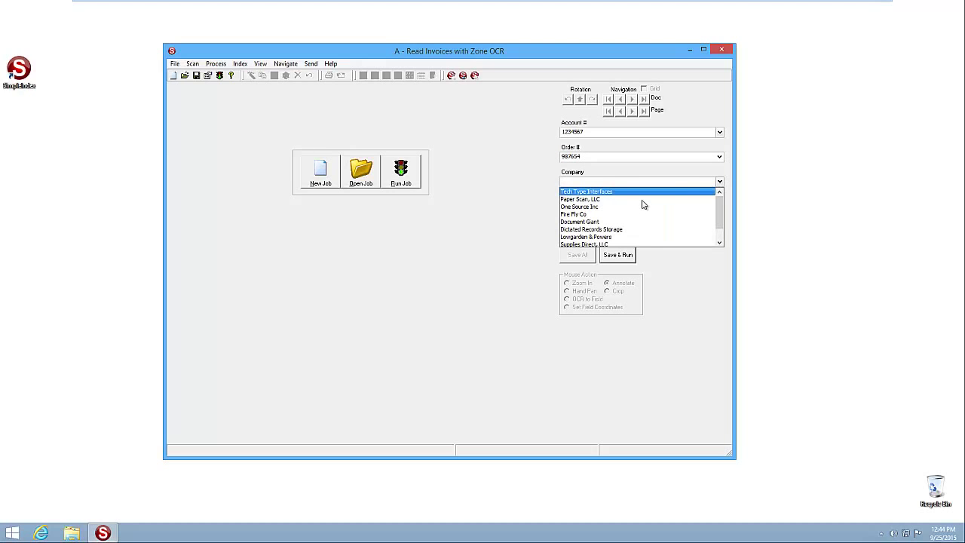
pyautogui.click(591, 216)
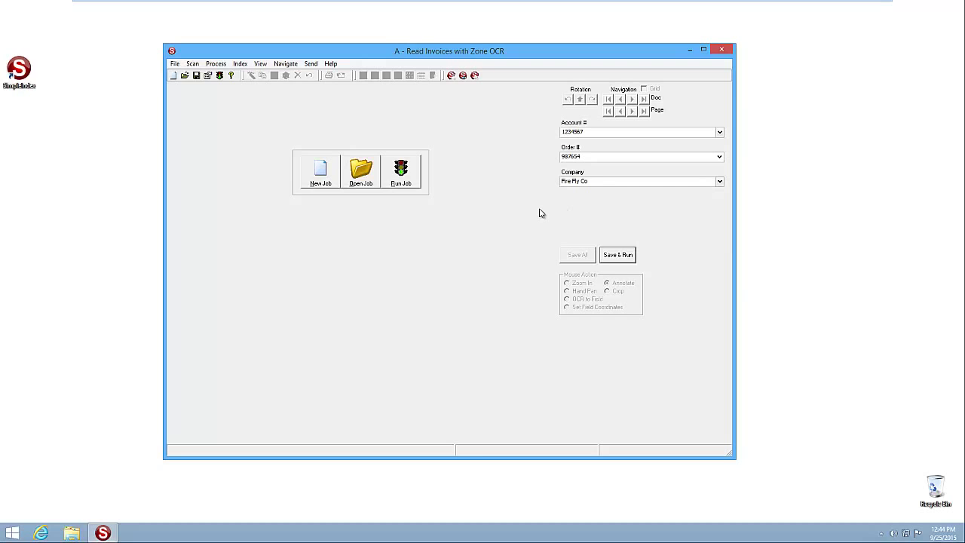
pyautogui.click(612, 254)
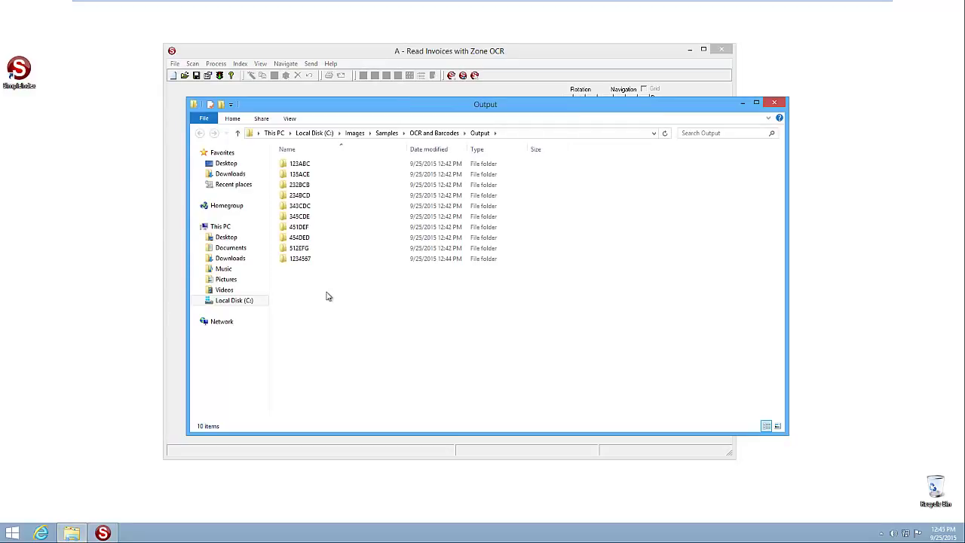
# - Inspect the contents of the output subfolder named after the entered account number, and return to the Output folder
pyautogui.click(296, 260)
pyautogui.doubleClick(297, 260)
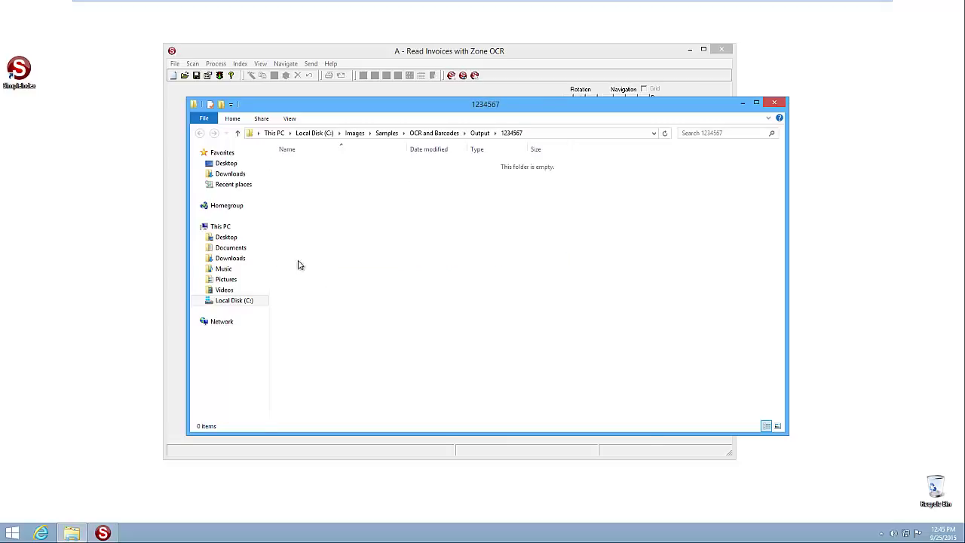
pyautogui.press('BackSpace')
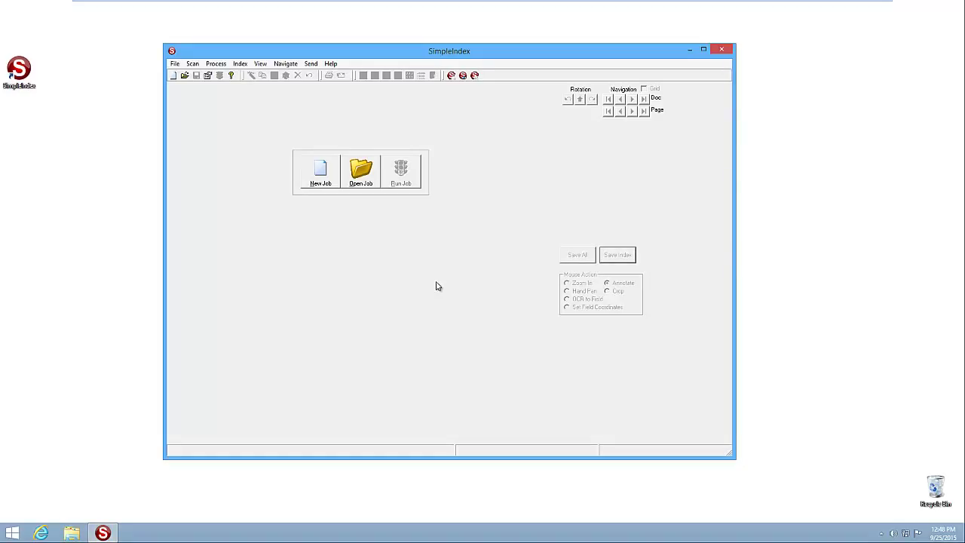
# - Open the job "B1 - Read Invoices with Barcodes" from Samples\OCR and Barcodes and display its Indexing & File Naming settings
pyautogui.click(358, 180)
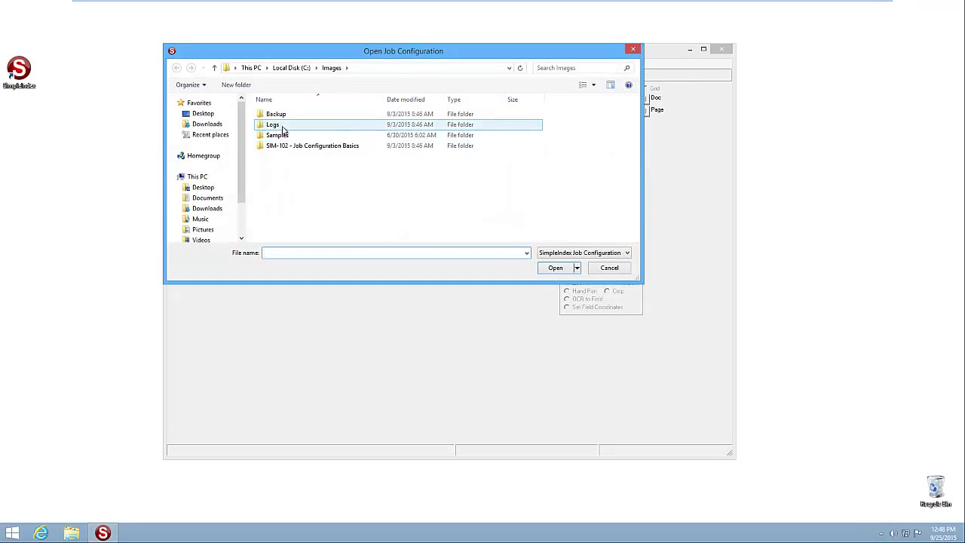
pyautogui.doubleClick(284, 137)
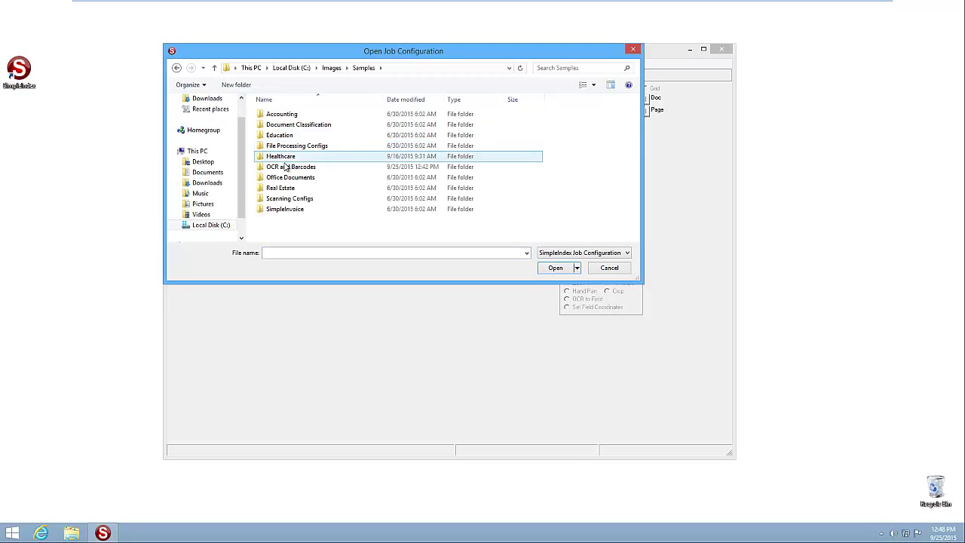
pyautogui.doubleClick(290, 166)
pyautogui.doubleClick(285, 167)
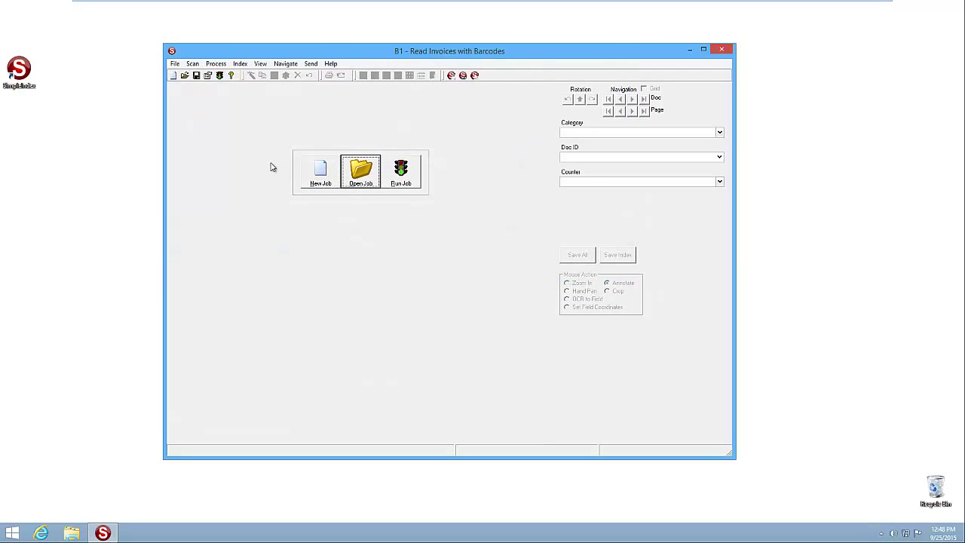
pyautogui.click(208, 76)
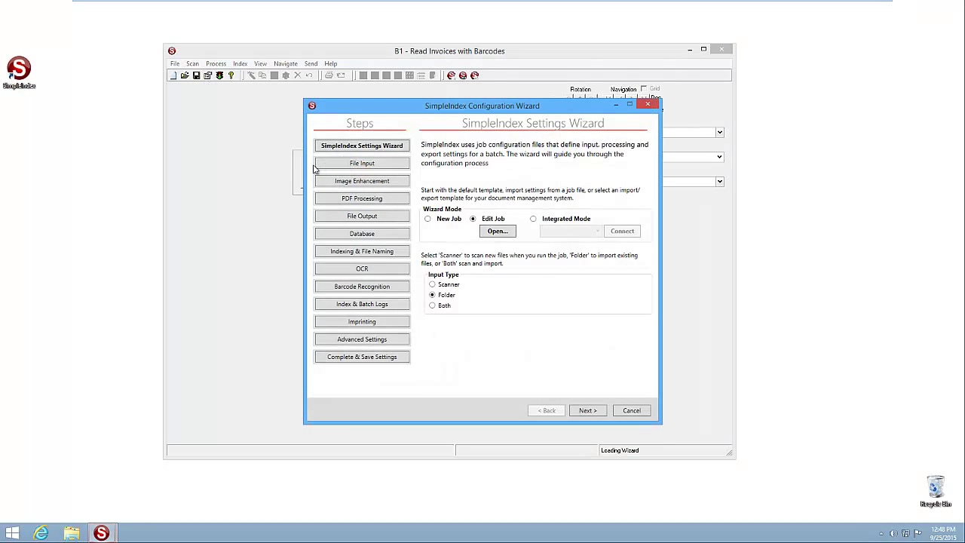
pyautogui.click(365, 256)
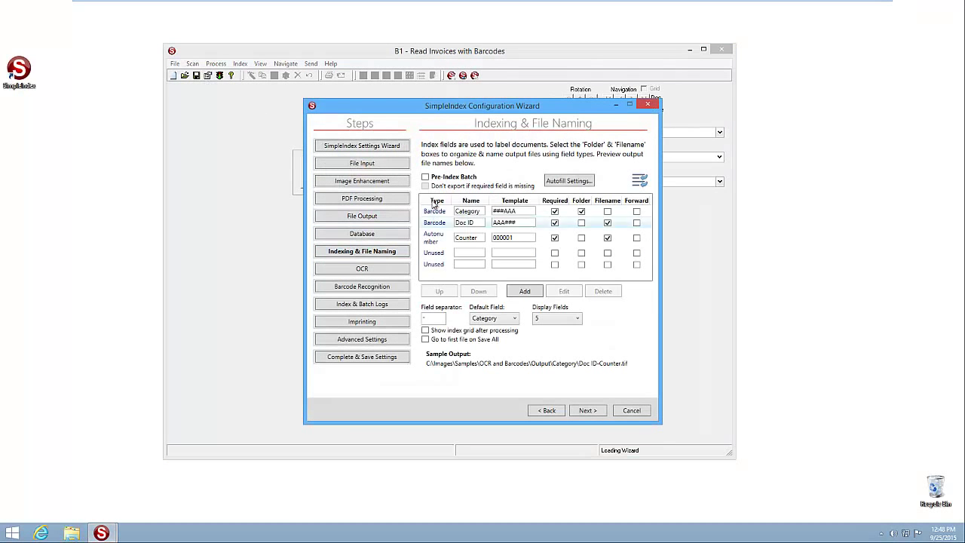
# - Enable Pre-Index Batch for the barcode job, save the job file and exit the wizard
pyautogui.click(426, 178)
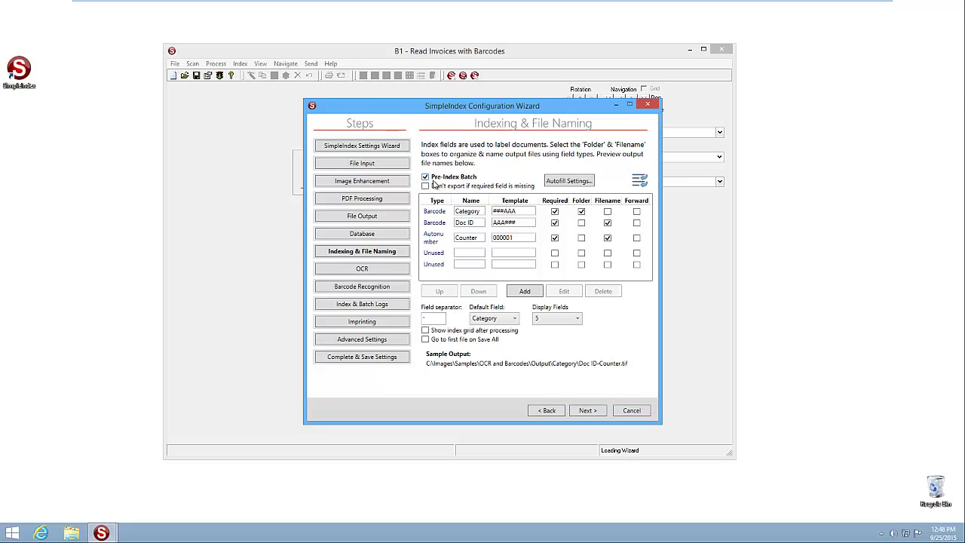
pyautogui.click(385, 360)
pyautogui.click(590, 411)
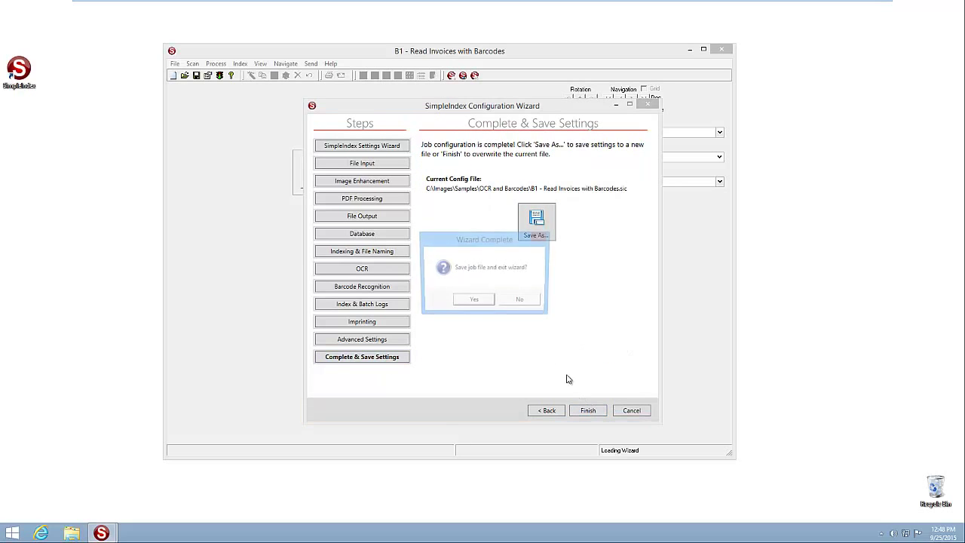
pyautogui.click(478, 300)
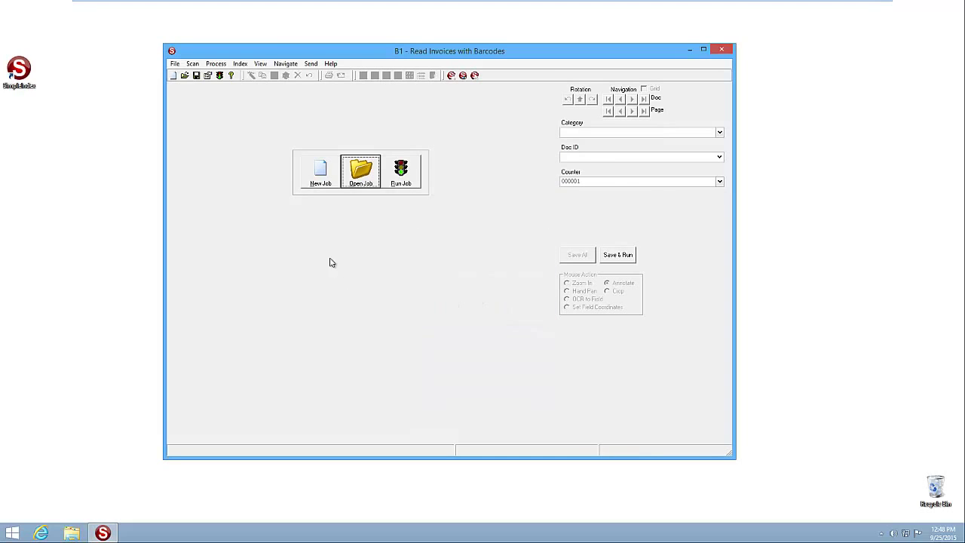
# - Create a desktop shortcut to the "B1 - Read Invoices with Barcodes" job file in the OCR and Barcodes folder, and close the folder window
pyautogui.click(260, 63)
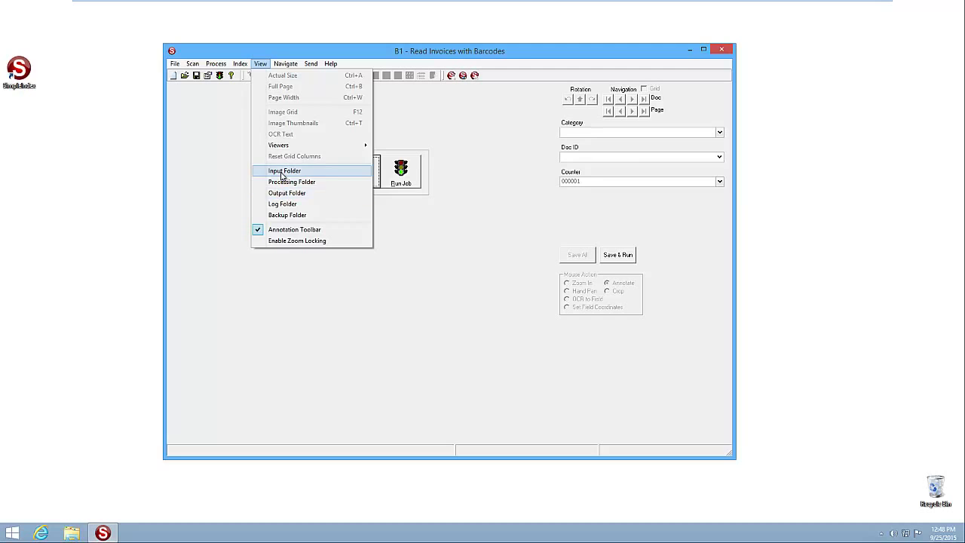
pyautogui.click(281, 171)
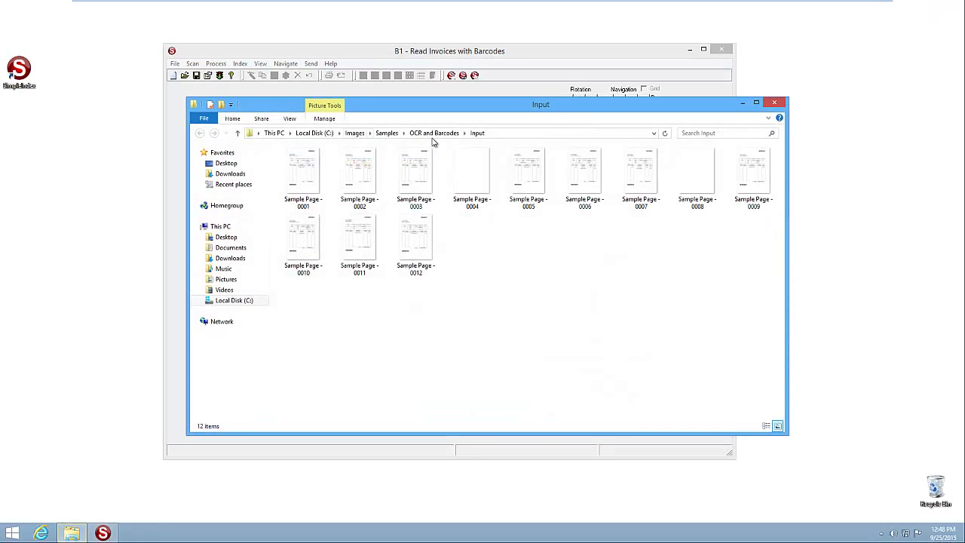
pyautogui.click(434, 134)
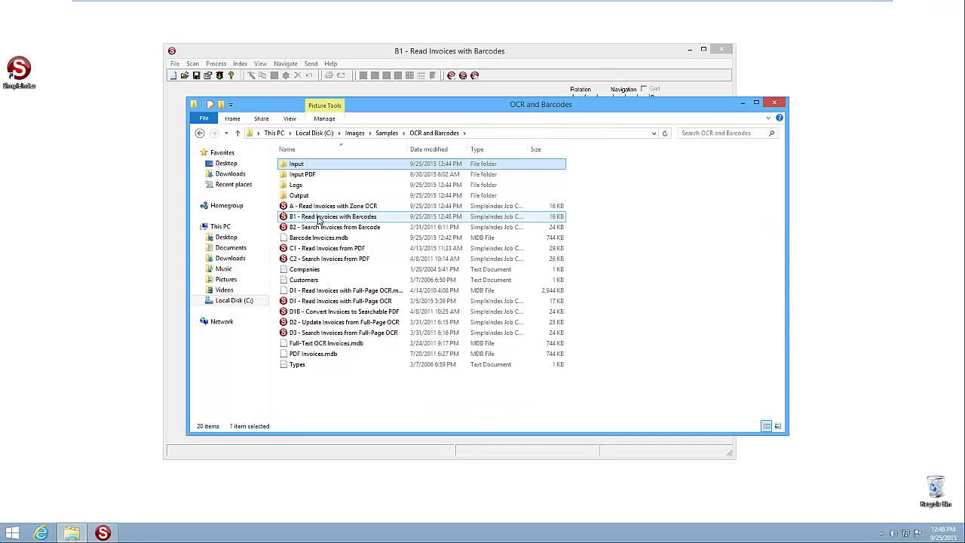
pyautogui.moveTo(318, 218); pyautogui.dragTo(75, 216)
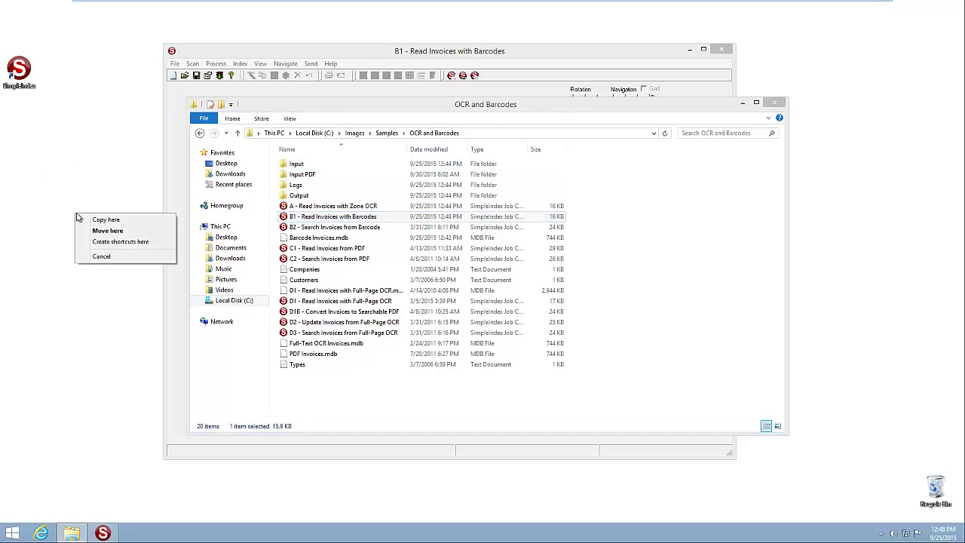
pyautogui.click(104, 243)
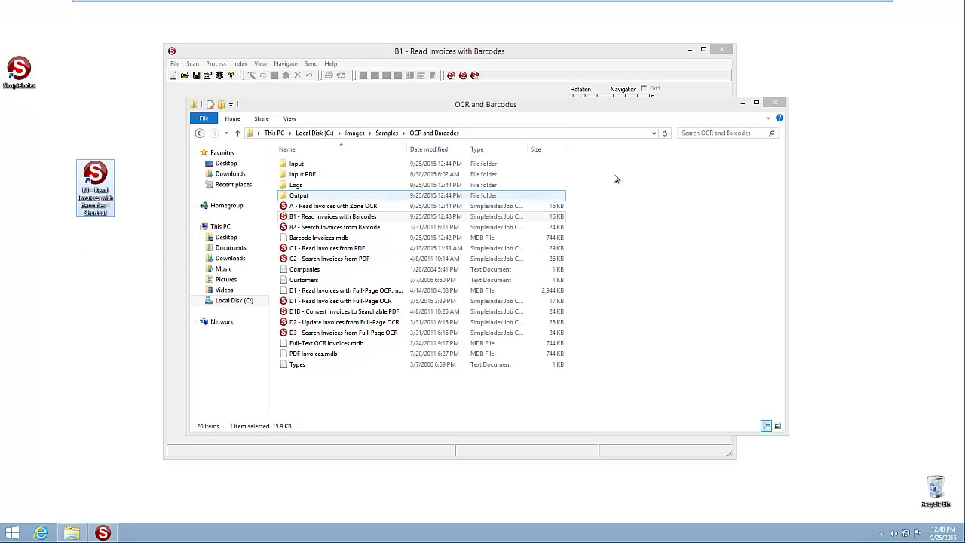
pyautogui.click(775, 105)
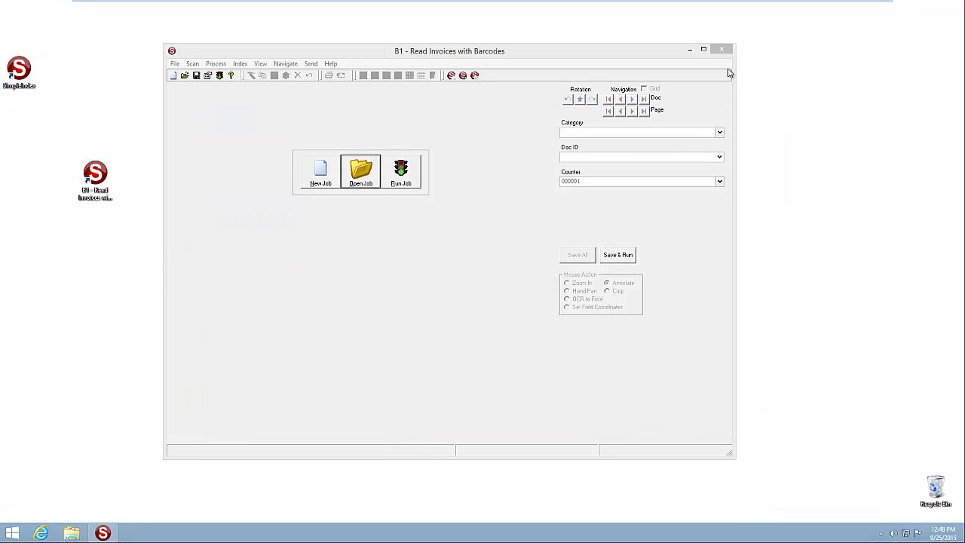
# - Close SimpleIndex and launch the "B1 - Read Invoices with Barcodes" job from its desktop shortcut
pyautogui.hotkey('alt', 'F4')
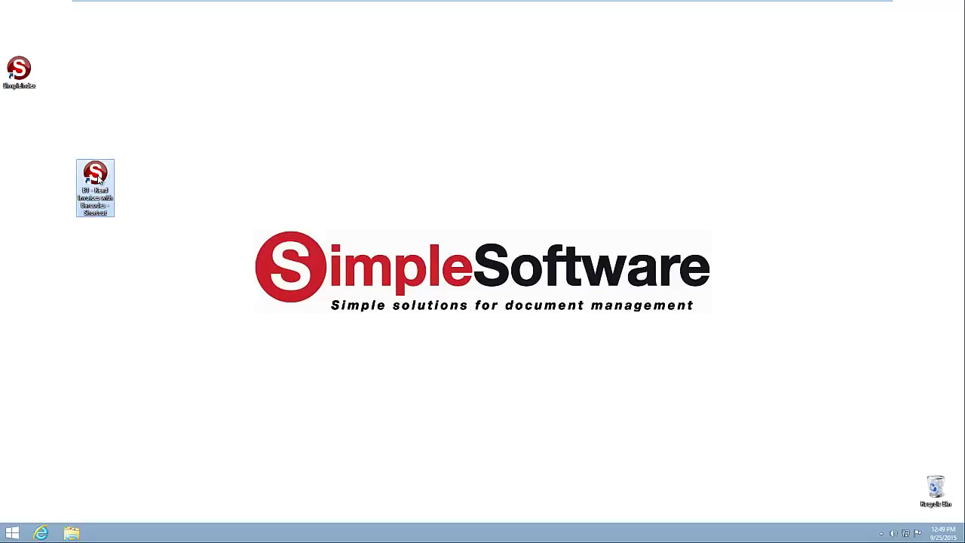
pyautogui.doubleClick(98, 178)
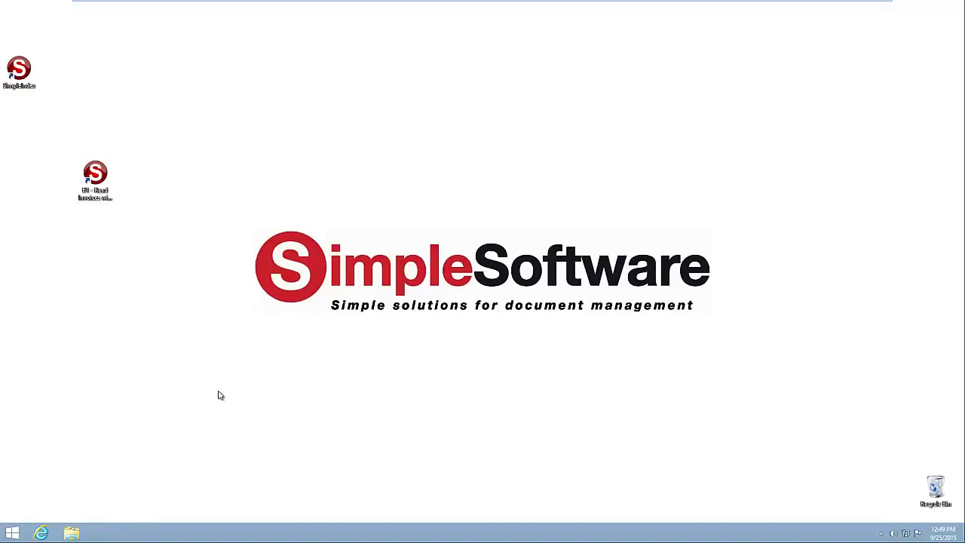
pyautogui.press('b')
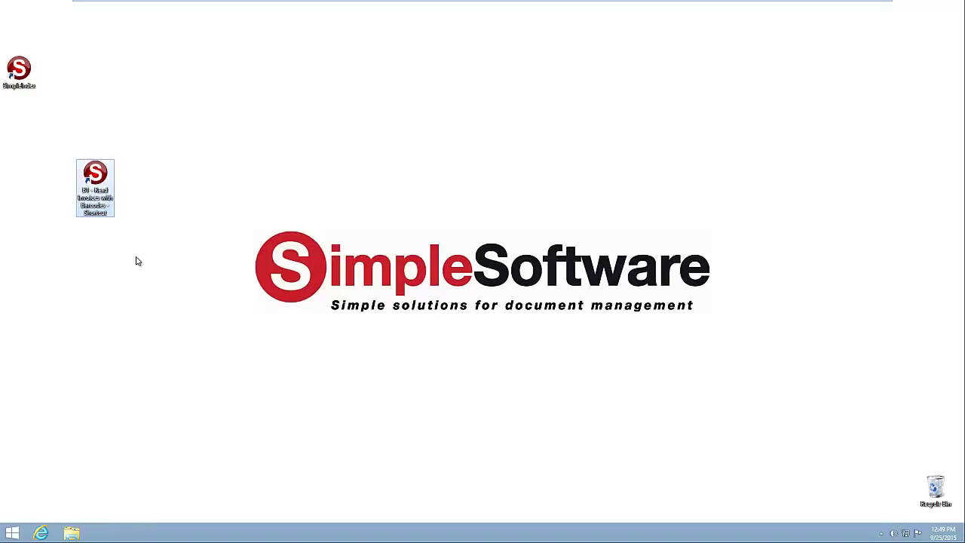